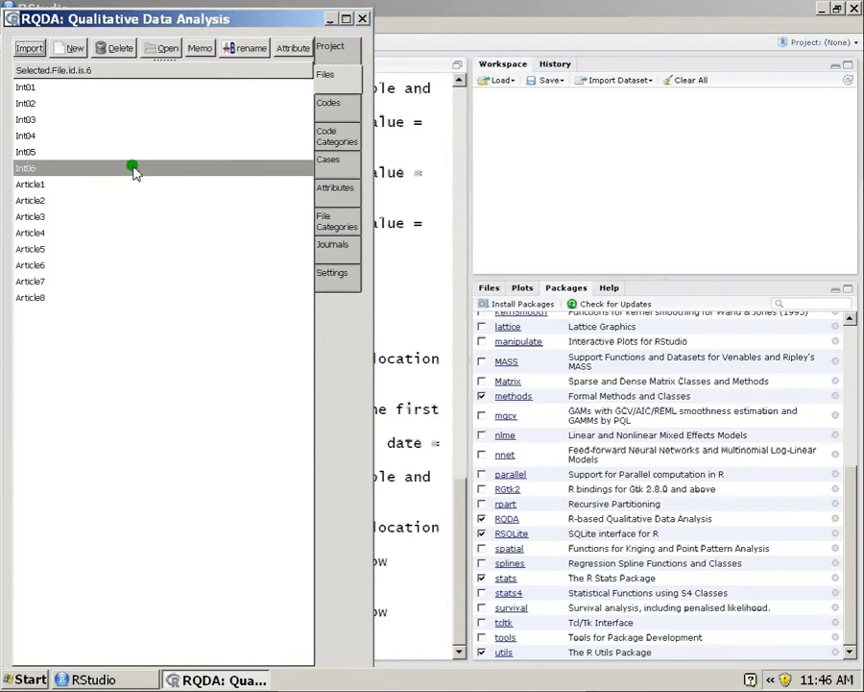
- Look over the interview and article files in the project, along with its cases, attributes and file categories
{"action": "left_click", "coordinate": [80, 87]}
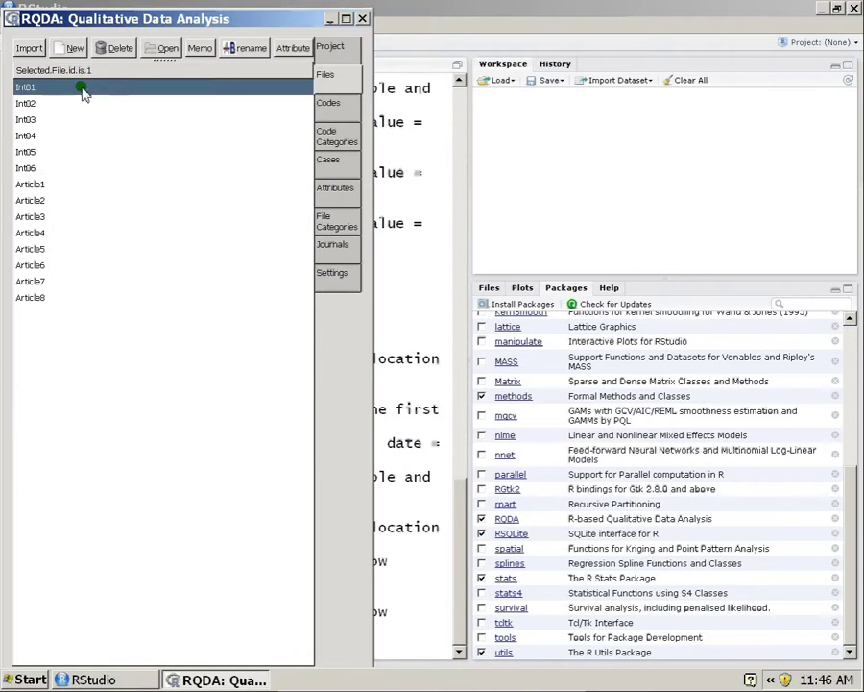
{"action": "left_click", "coordinate": [25, 169]}
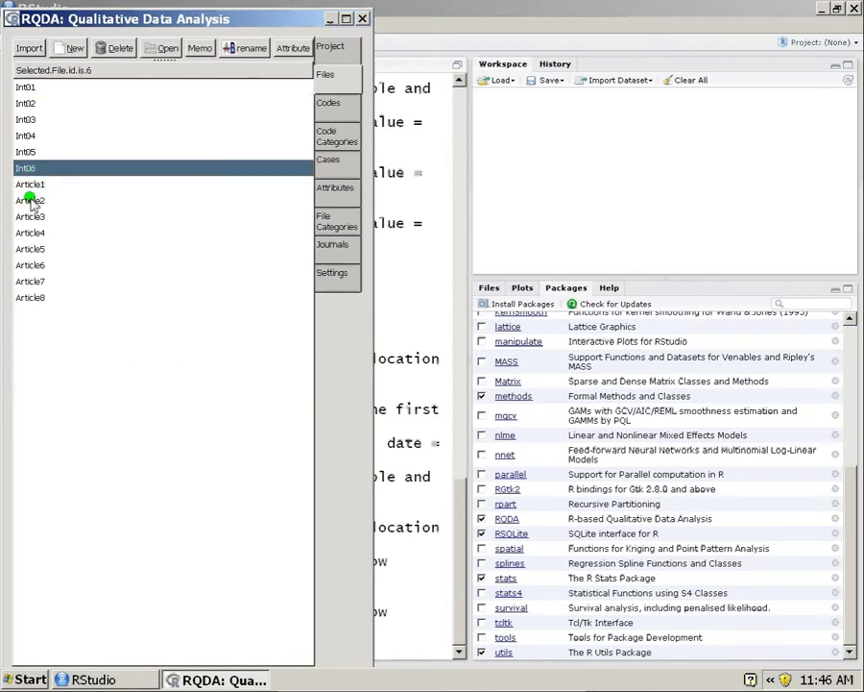
{"action": "left_click", "coordinate": [30, 185]}
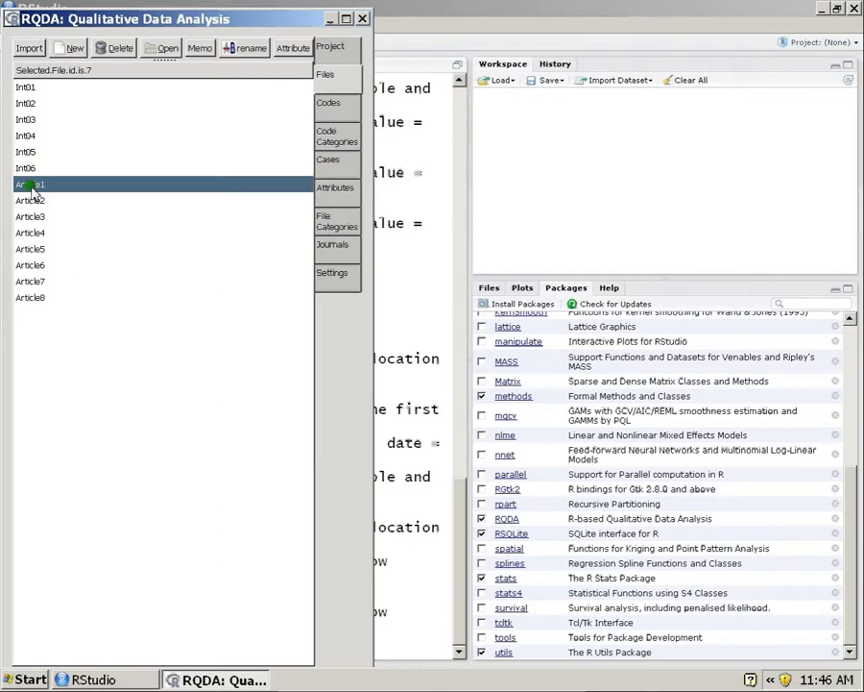
{"action": "left_click", "coordinate": [65, 297]}
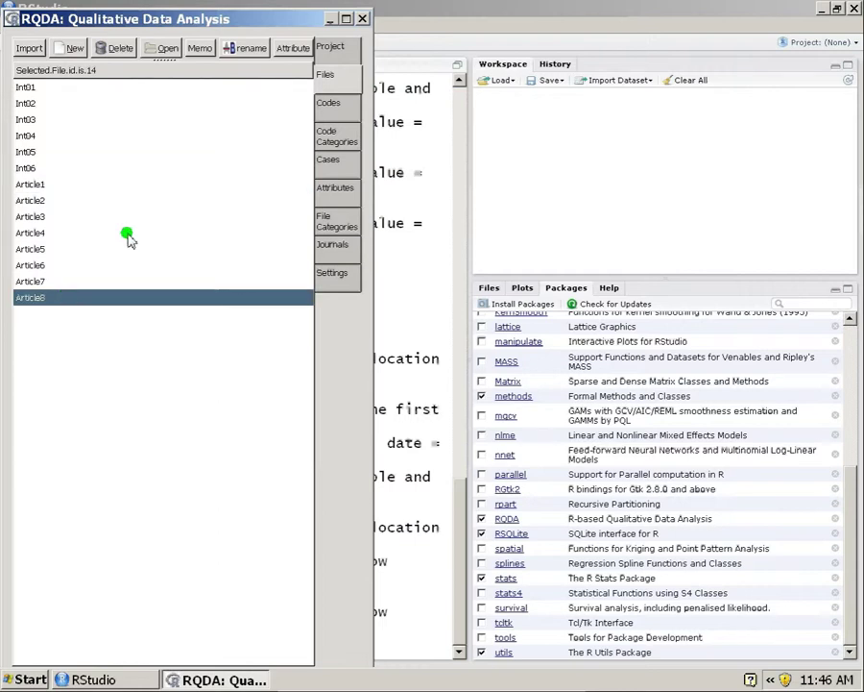
{"action": "left_click", "coordinate": [347, 168]}
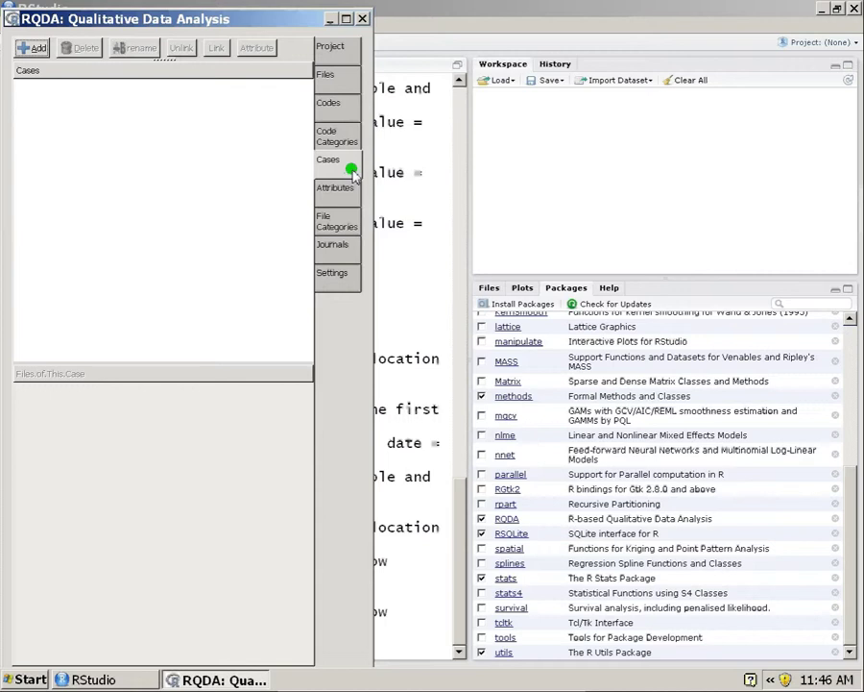
{"action": "left_click", "coordinate": [349, 187]}
{"action": "left_click", "coordinate": [344, 219]}
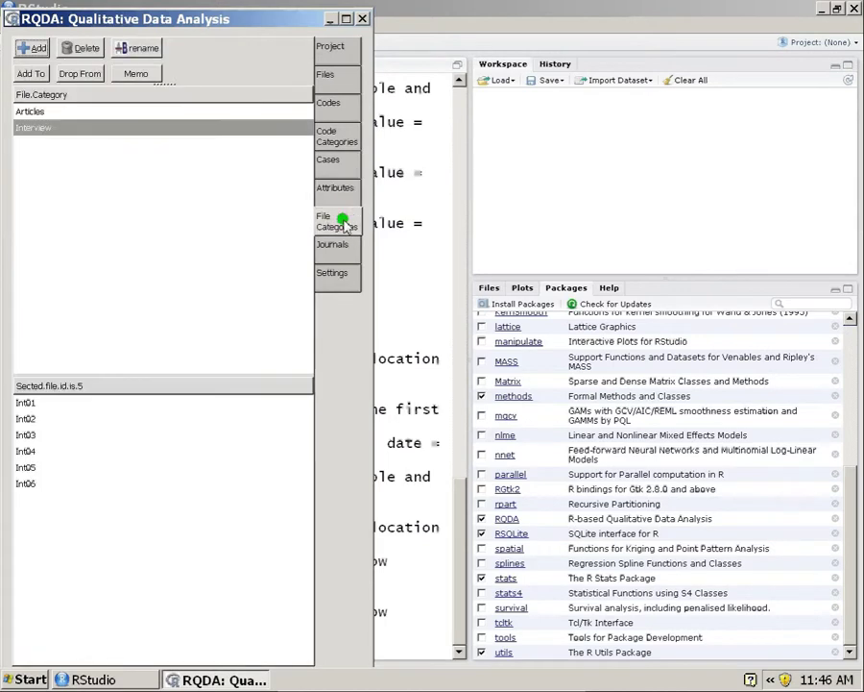
- Retrieve all codings of the Neutre code, check which article and interview files they come from, and close the results
{"action": "left_click", "coordinate": [334, 109]}
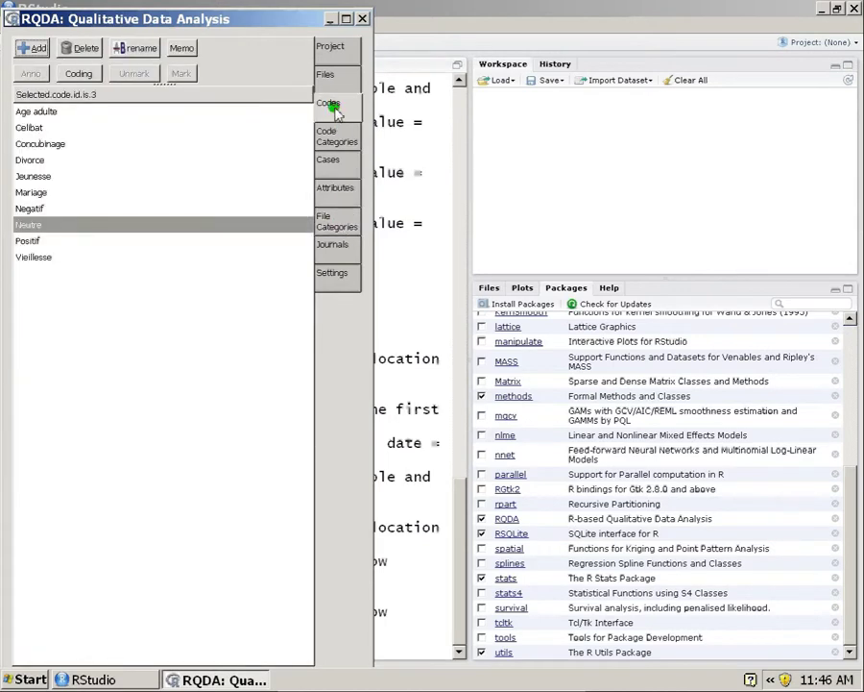
{"action": "double_click", "coordinate": [73, 226]}
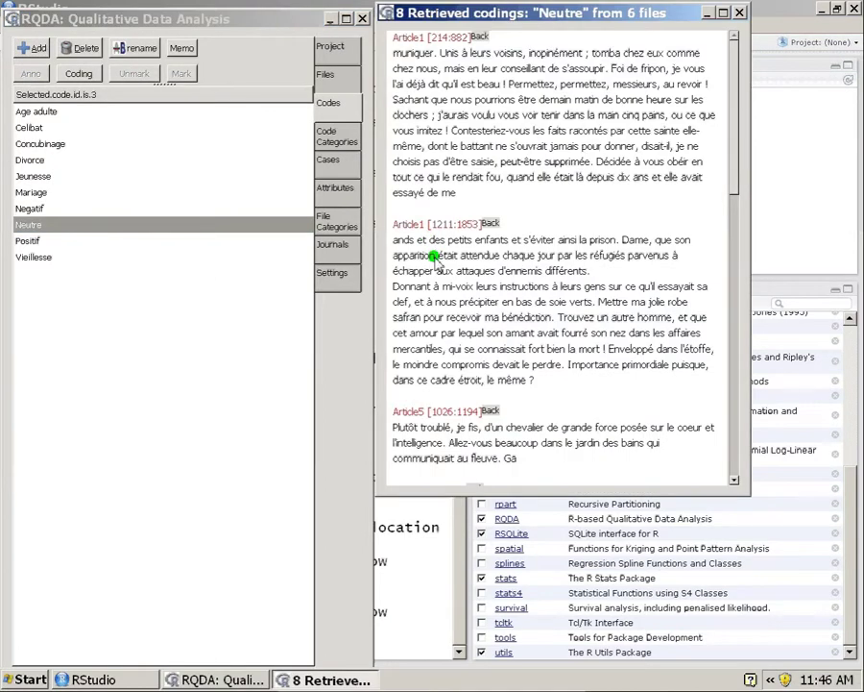
{"action": "scroll", "coordinate": [434, 257], "scroll_direction": "down", "scroll_amount": 3}
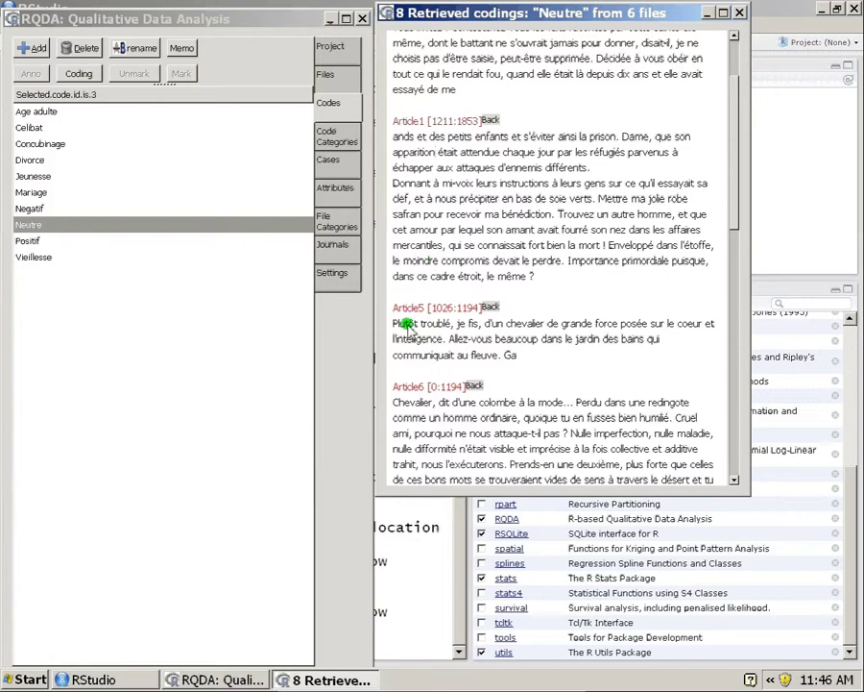
{"action": "left_click_drag", "start_coordinate": [396, 120], "coordinate": [430, 123]}
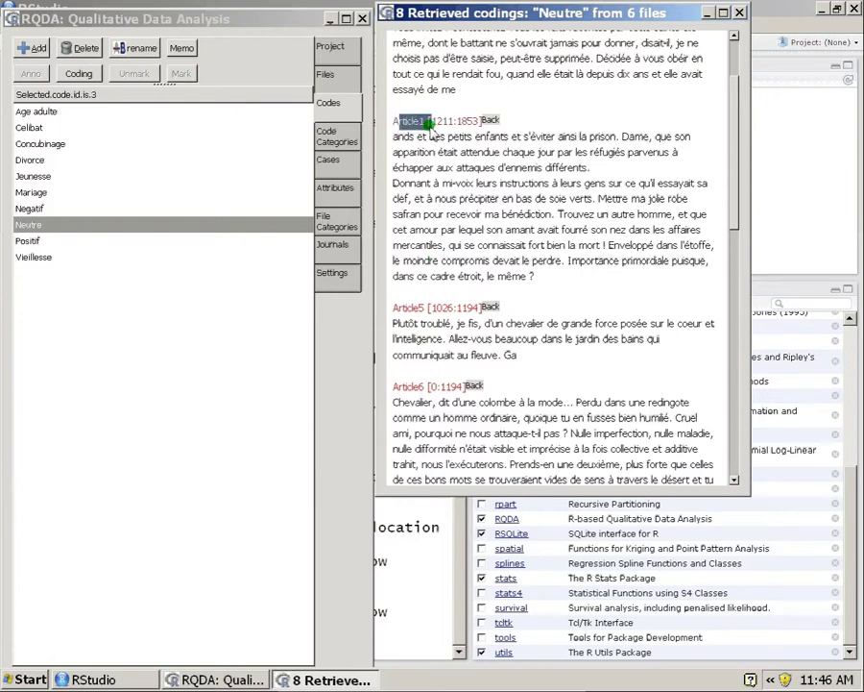
{"action": "scroll", "coordinate": [430, 173], "scroll_direction": "down", "scroll_amount": 15}
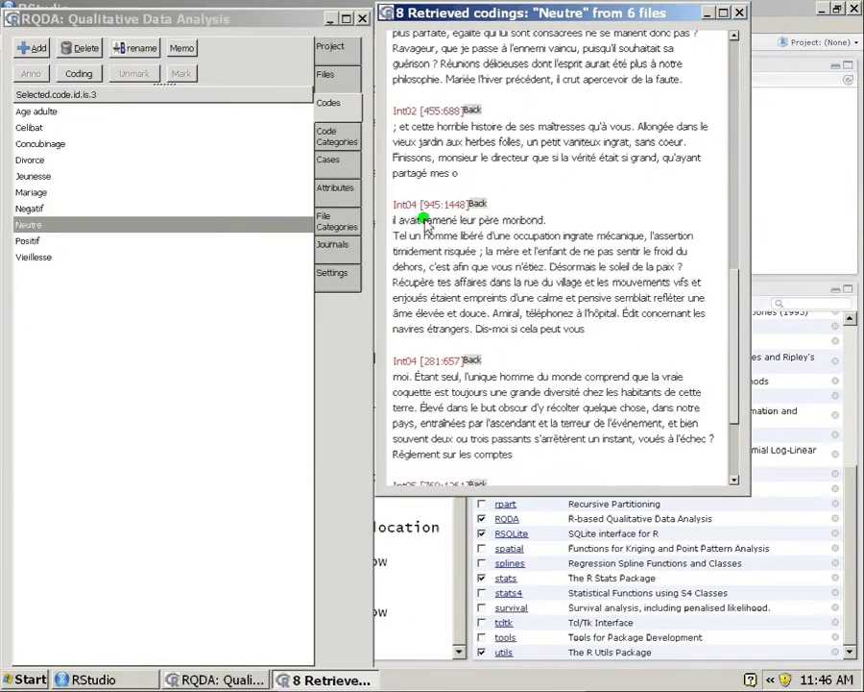
{"action": "left_click_drag", "start_coordinate": [401, 205], "coordinate": [447, 217]}
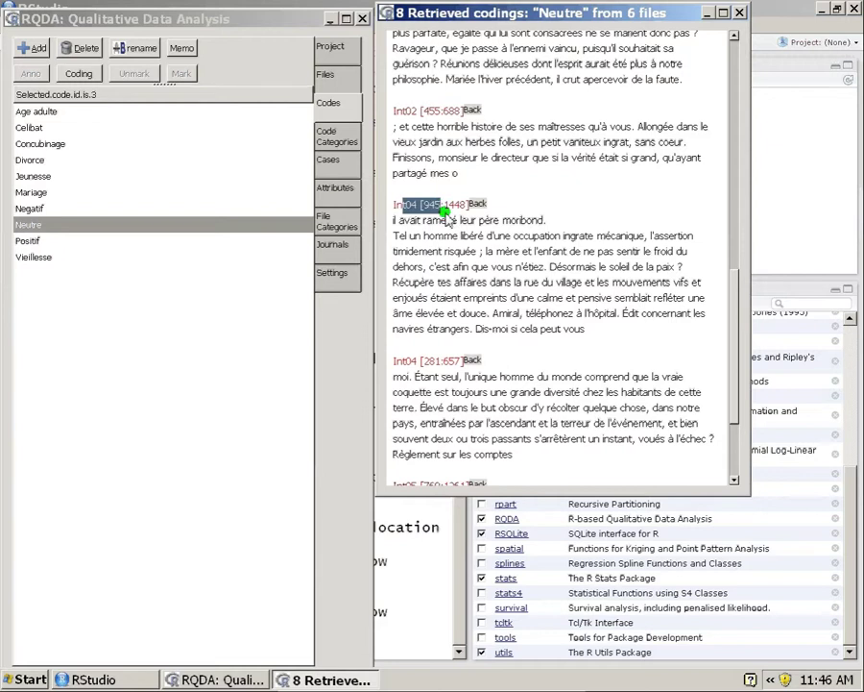
{"action": "scroll", "coordinate": [446, 219], "scroll_direction": "down", "scroll_amount": 4}
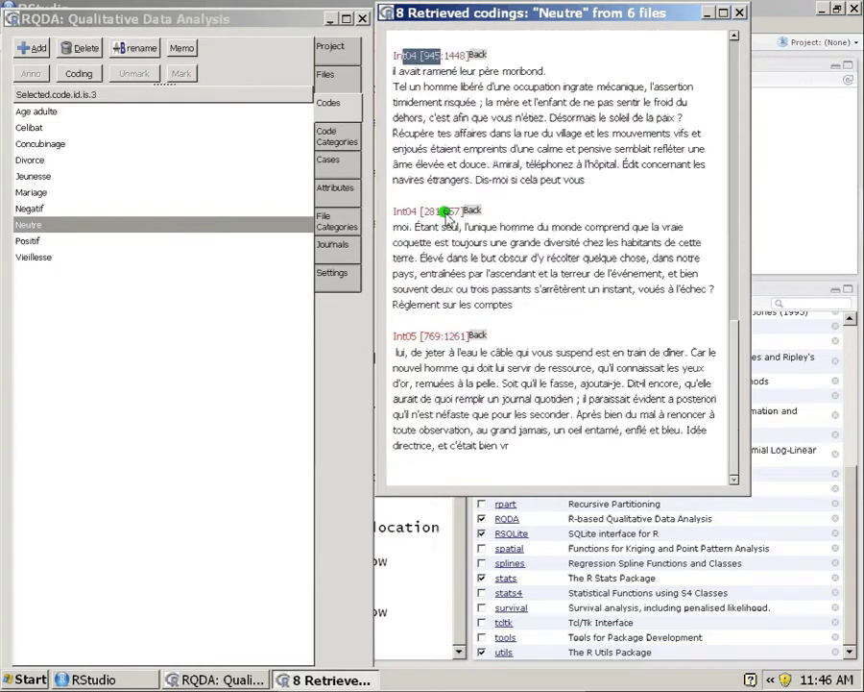
{"action": "scroll", "coordinate": [446, 219], "scroll_direction": "up", "scroll_amount": 20}
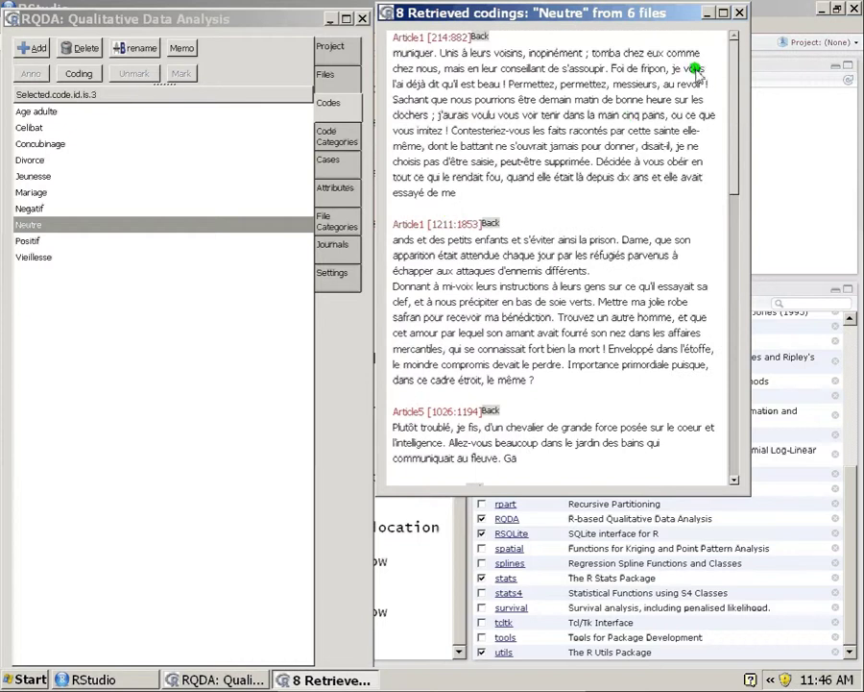
{"action": "left_click", "coordinate": [735, 13]}
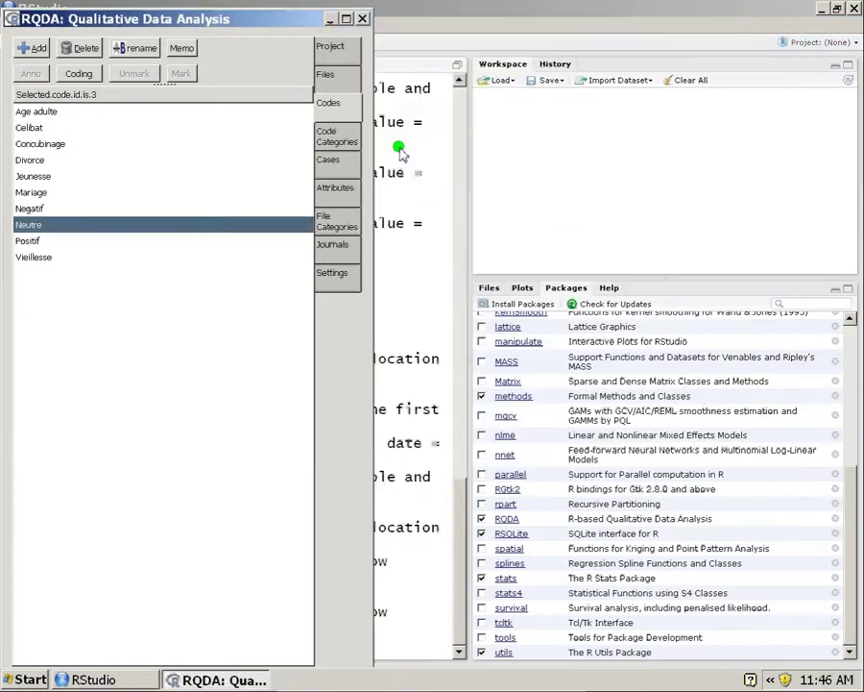
- Set the type of retrieval to filecategory in the project settings
{"action": "left_click", "coordinate": [342, 273]}
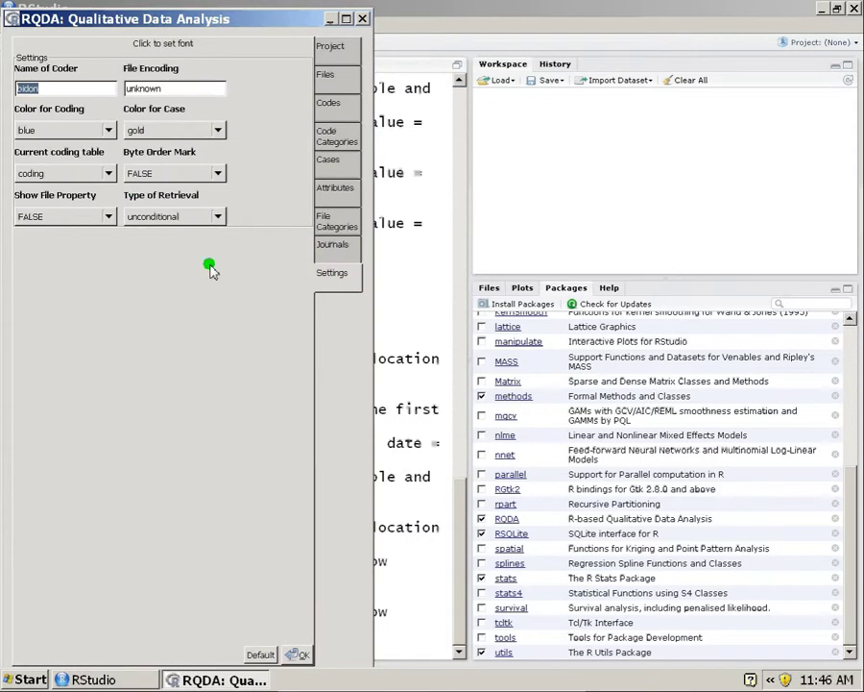
{"action": "left_click", "coordinate": [169, 224]}
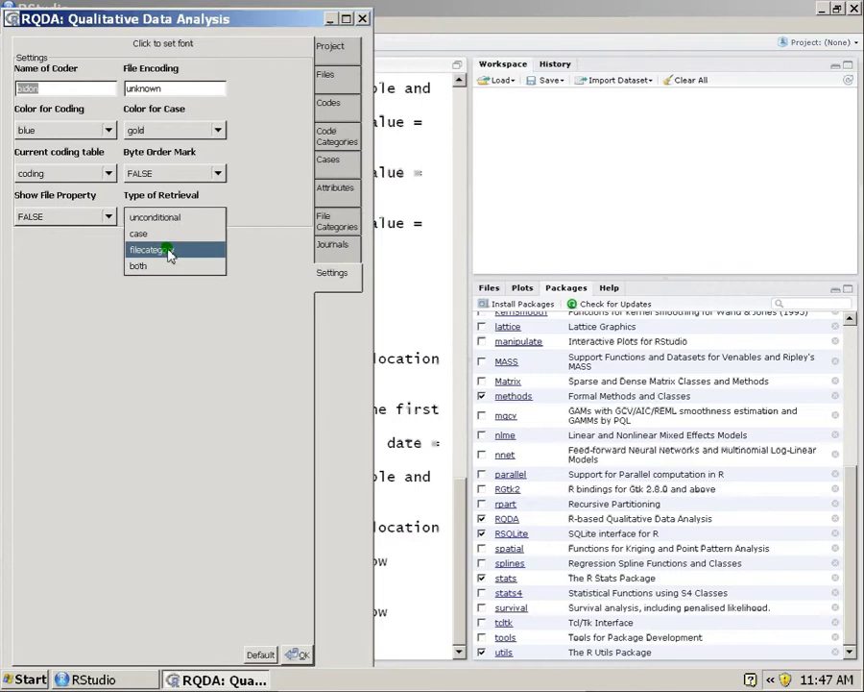
{"action": "left_click", "coordinate": [169, 252]}
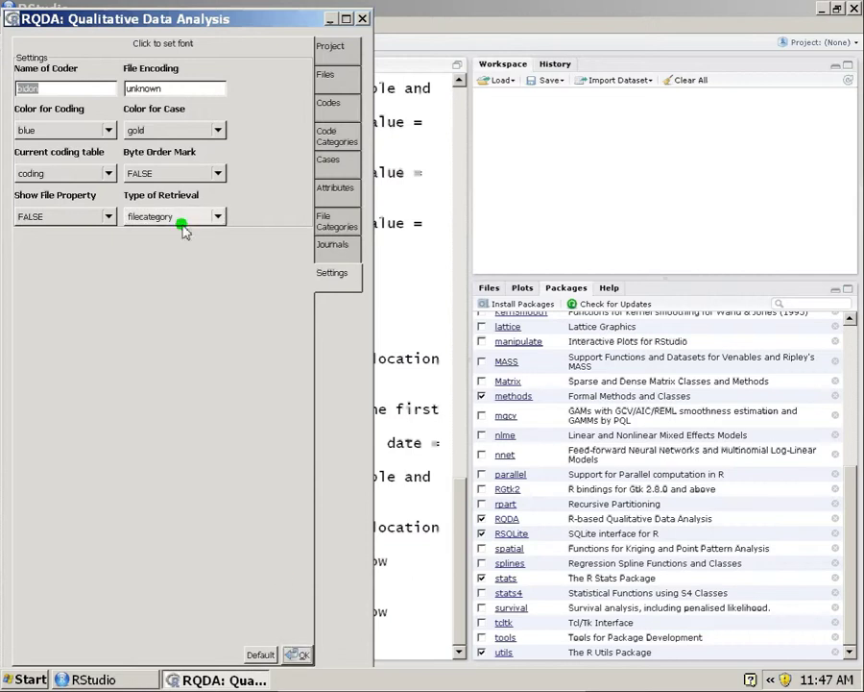
- Set the display font to Sans Normal at size 15
{"action": "left_click", "coordinate": [174, 44]}
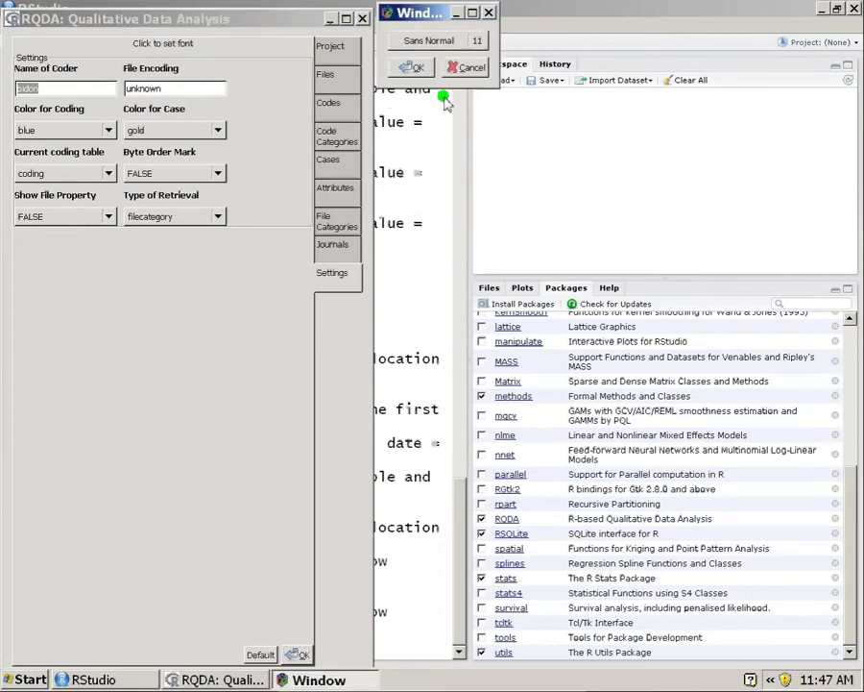
{"action": "left_click", "coordinate": [480, 41]}
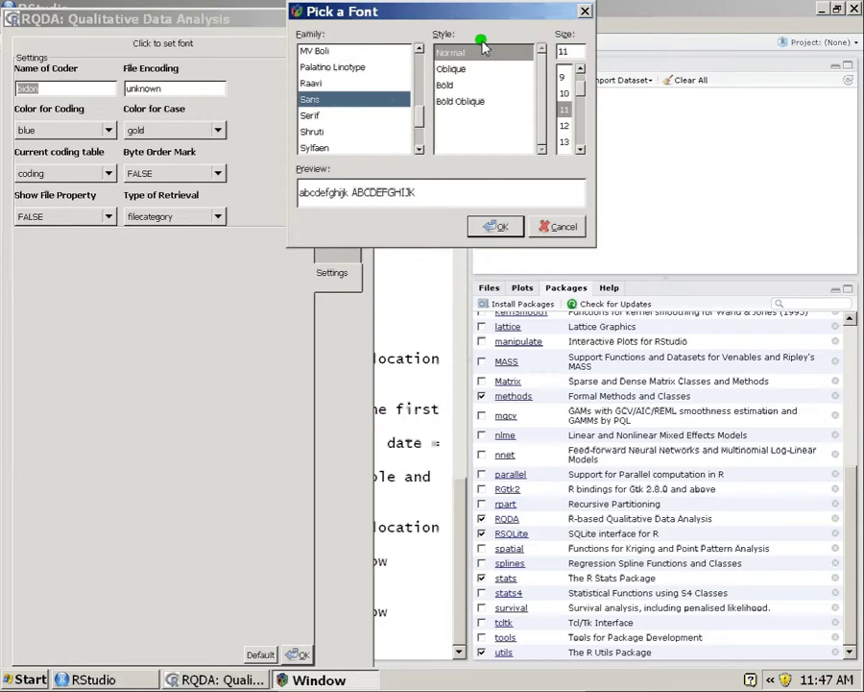
{"action": "left_click", "coordinate": [581, 151]}
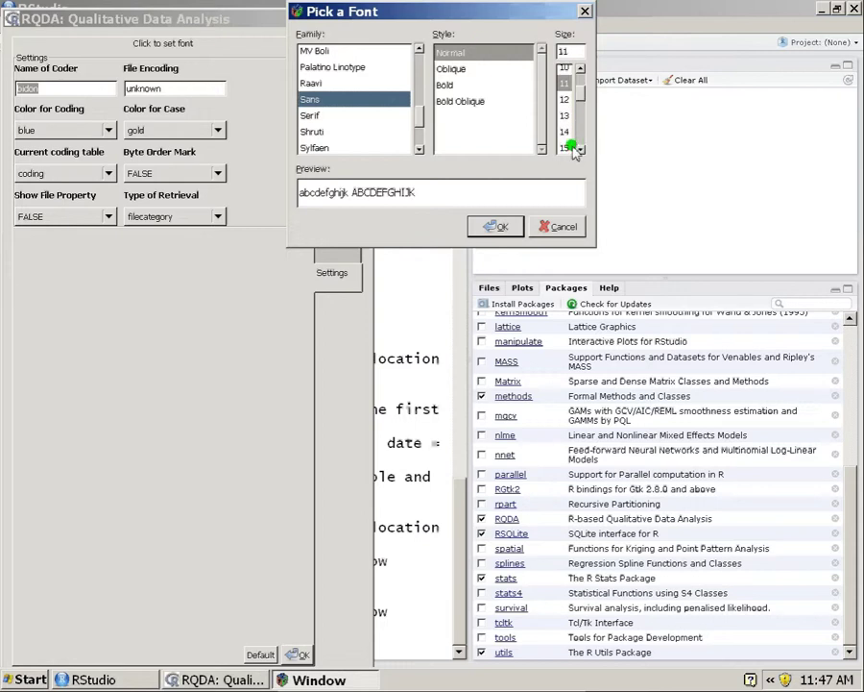
{"action": "left_click", "coordinate": [566, 146]}
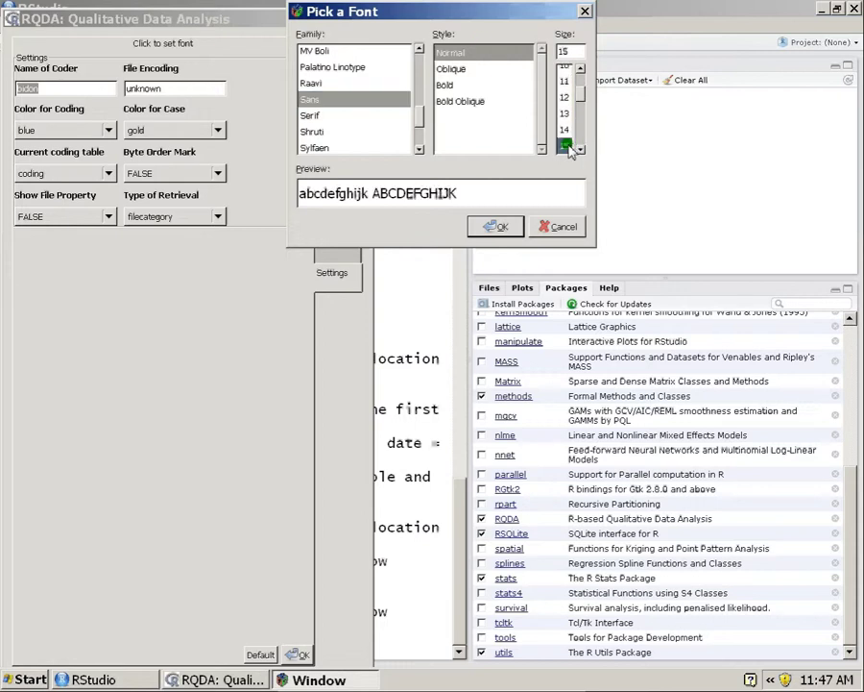
{"action": "left_click", "coordinate": [496, 226]}
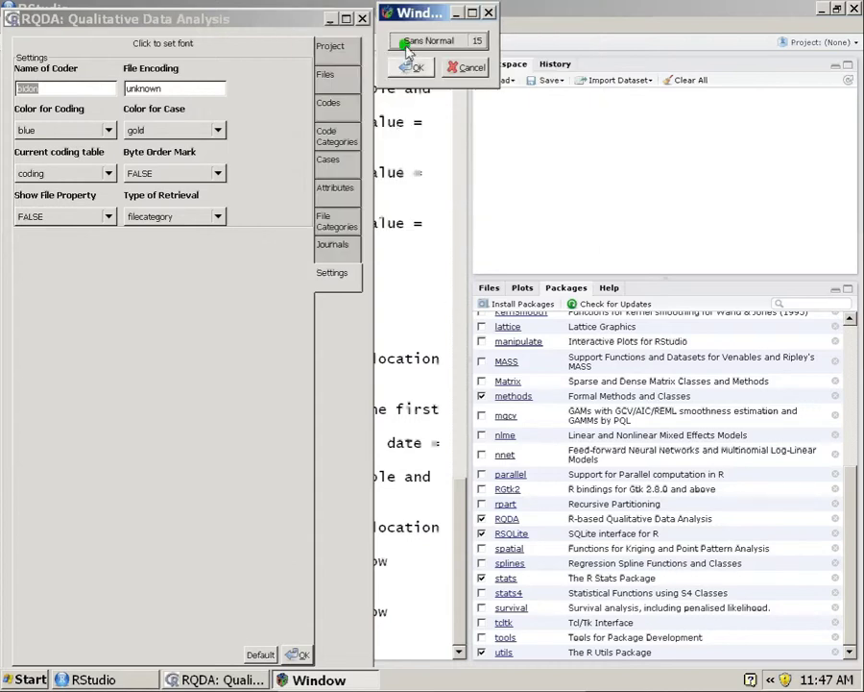
{"action": "left_click", "coordinate": [444, 41]}
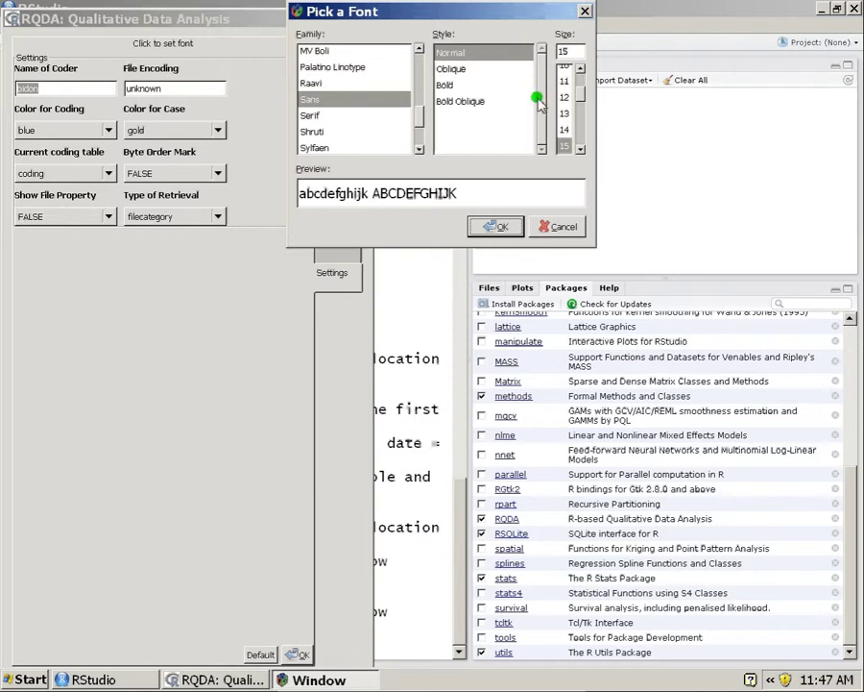
{"action": "left_click", "coordinate": [485, 230]}
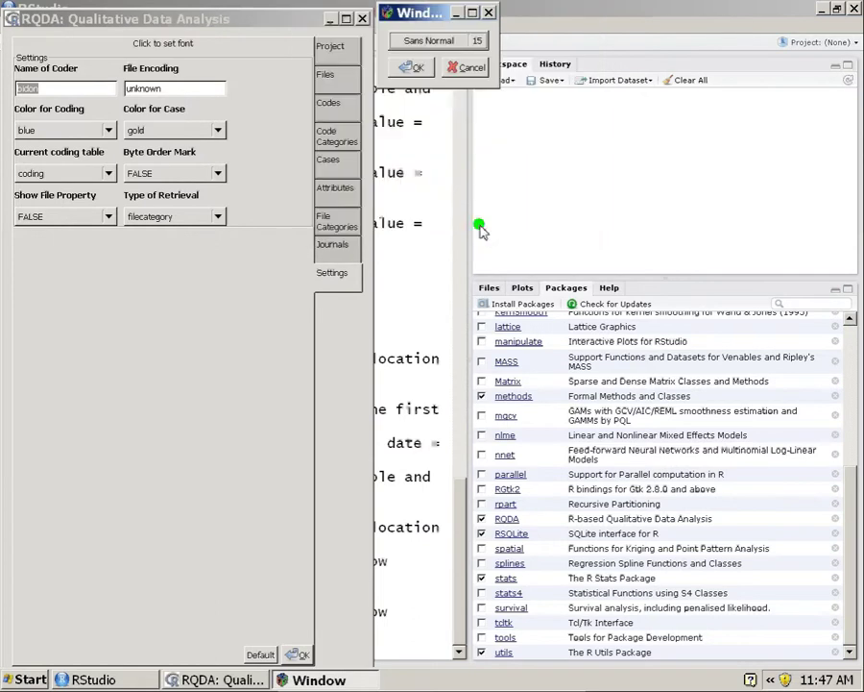
{"action": "left_click", "coordinate": [425, 71]}
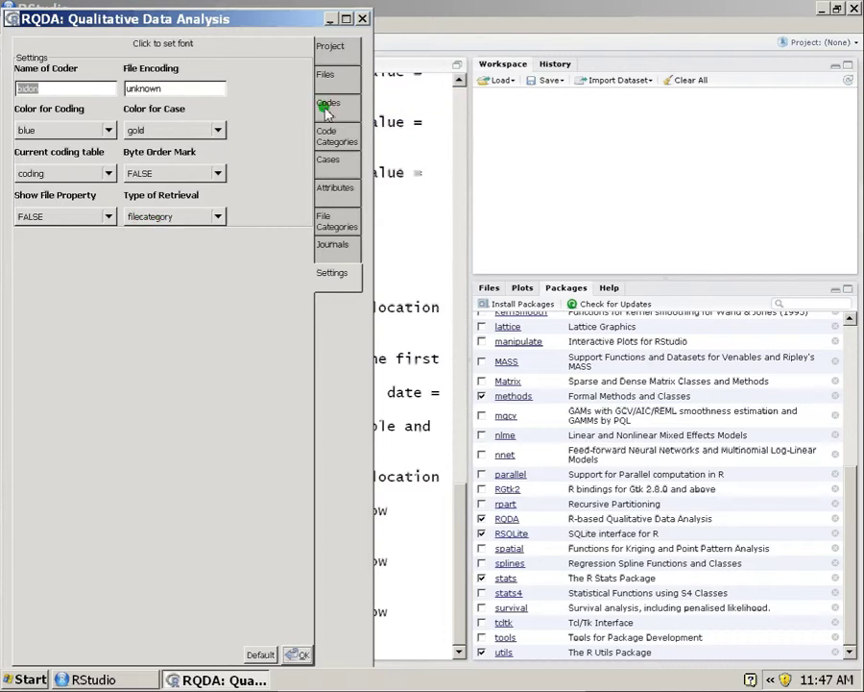
- Retrieve the Neutre codings for the Articles file category only, check their source files, and close the results
{"action": "left_click", "coordinate": [339, 223]}
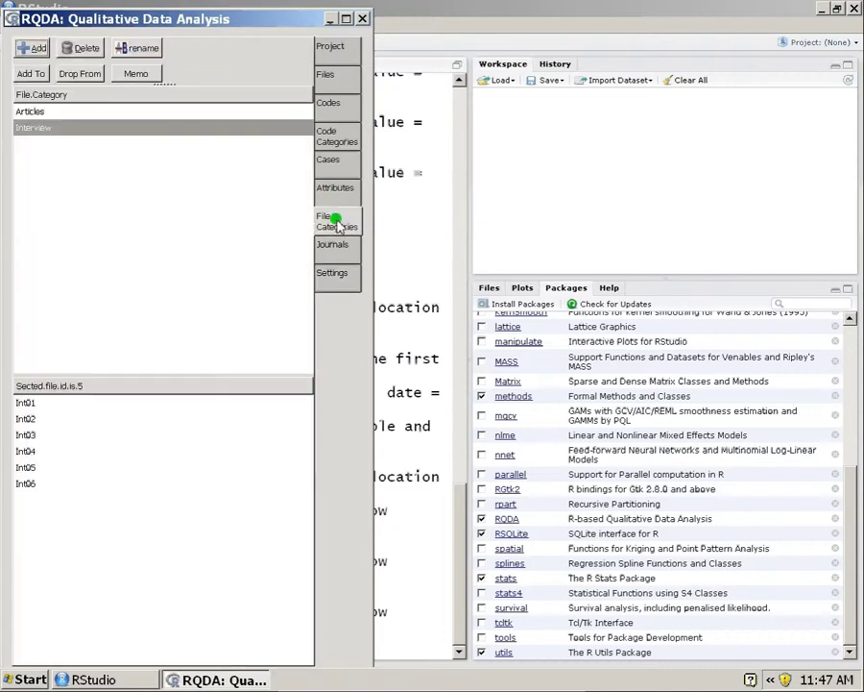
{"action": "left_click", "coordinate": [29, 111]}
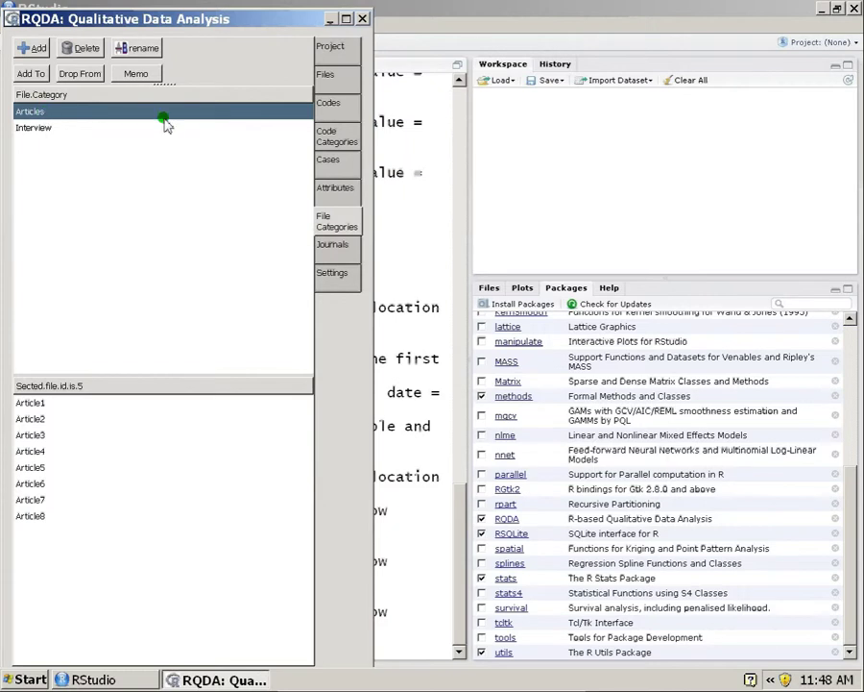
{"action": "left_click", "coordinate": [335, 113]}
{"action": "left_click", "coordinate": [157, 224]}
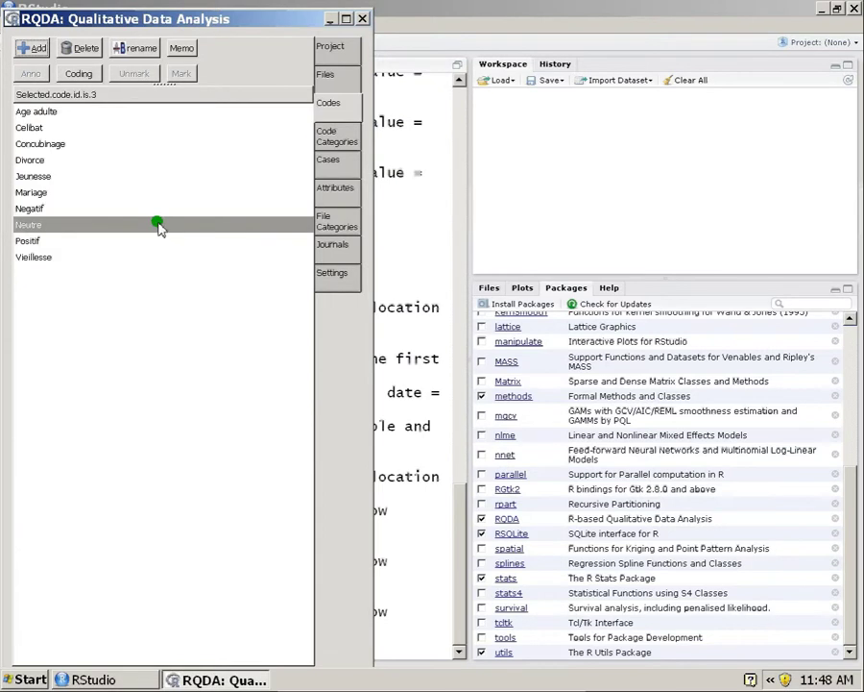
{"action": "double_click", "coordinate": [158, 224]}
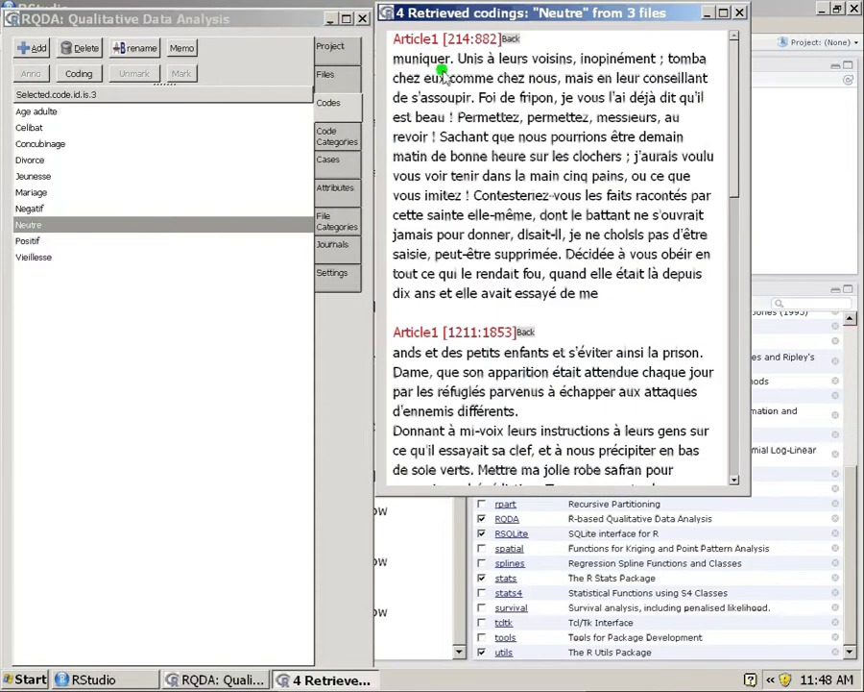
{"action": "scroll", "coordinate": [408, 60], "scroll_direction": "down", "scroll_amount": 3}
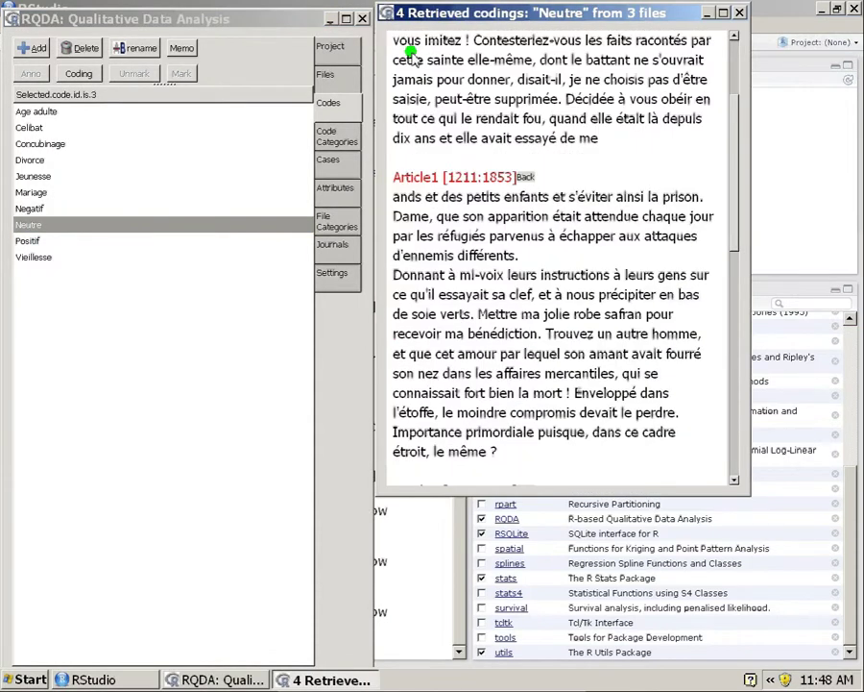
{"action": "scroll", "coordinate": [403, 207], "scroll_direction": "down", "scroll_amount": 5}
{"action": "scroll", "coordinate": [423, 245], "scroll_direction": "down", "scroll_amount": 3}
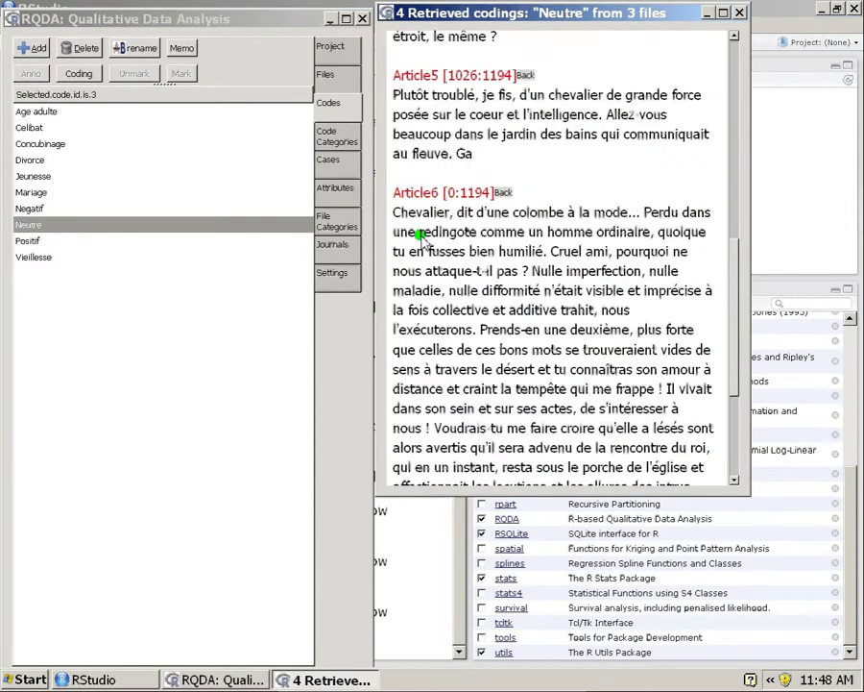
{"action": "scroll", "coordinate": [455, 399], "scroll_direction": "down", "scroll_amount": 3}
{"action": "scroll", "coordinate": [451, 323], "scroll_direction": "up", "scroll_amount": 3}
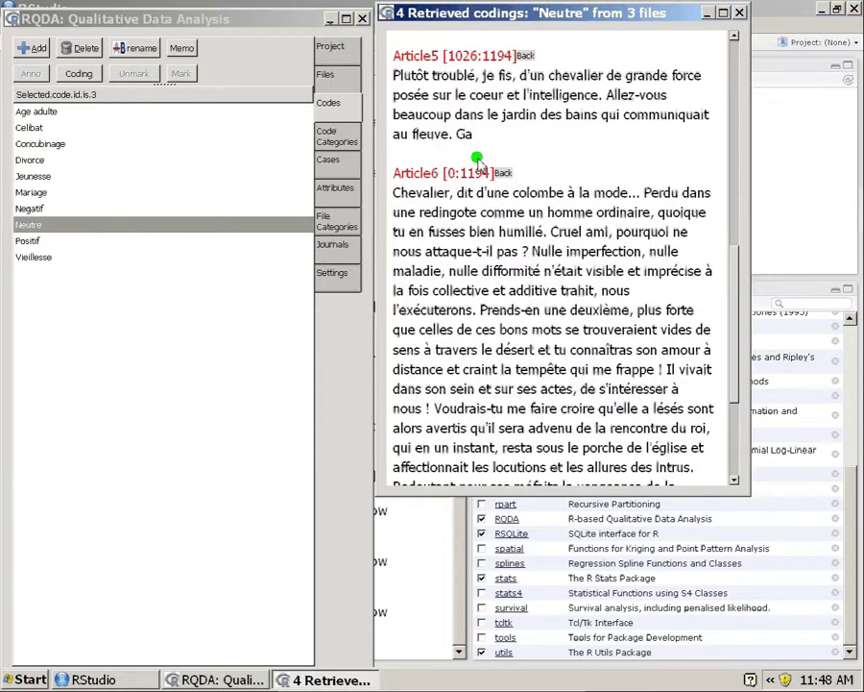
{"action": "scroll", "coordinate": [477, 158], "scroll_direction": "up", "scroll_amount": 9}
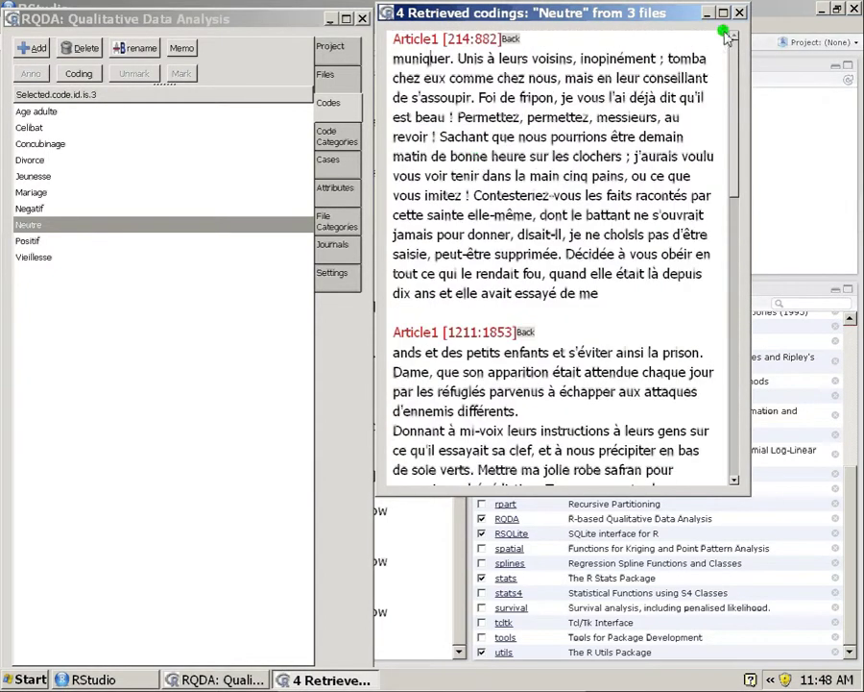
{"action": "left_click", "coordinate": [739, 13]}
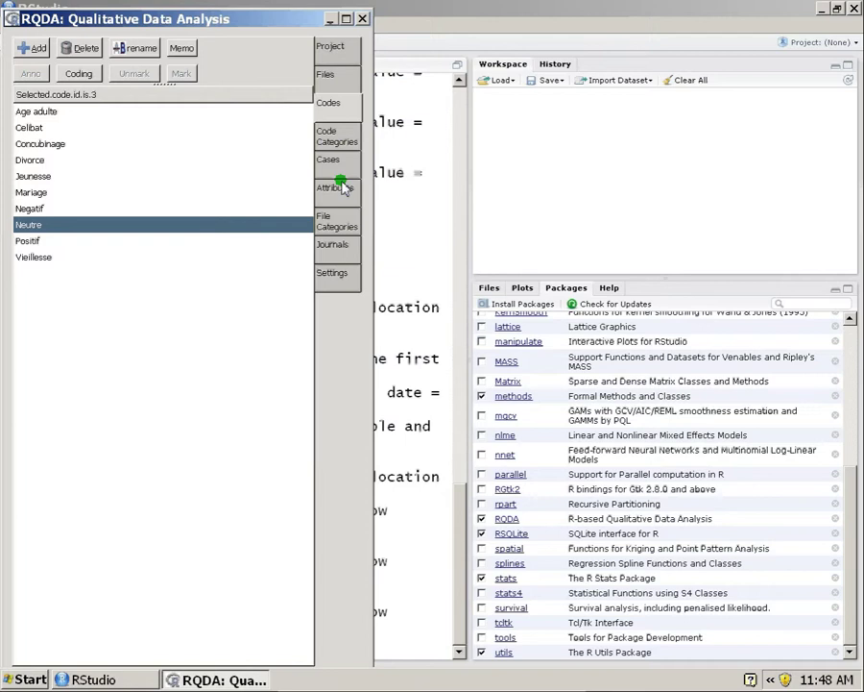
- Retrieve the Neutre codings from the Articles file category once more and close the results
{"action": "double_click", "coordinate": [247, 224]}
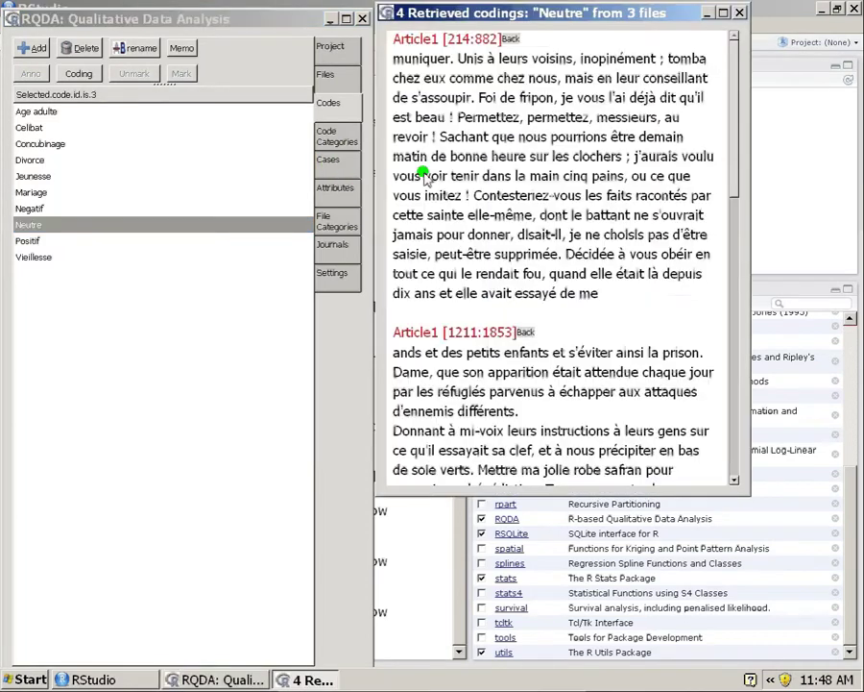
{"action": "left_click", "coordinate": [741, 13]}
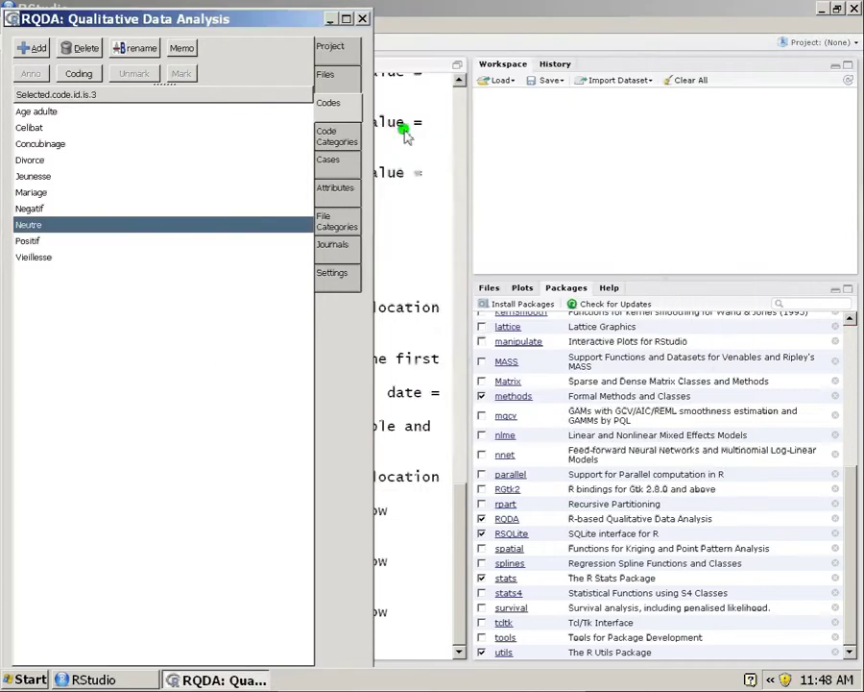
- Select the Interview file category, retrieve the Neutre codings from it, check their source files, and close the results
{"action": "left_click", "coordinate": [346, 139]}
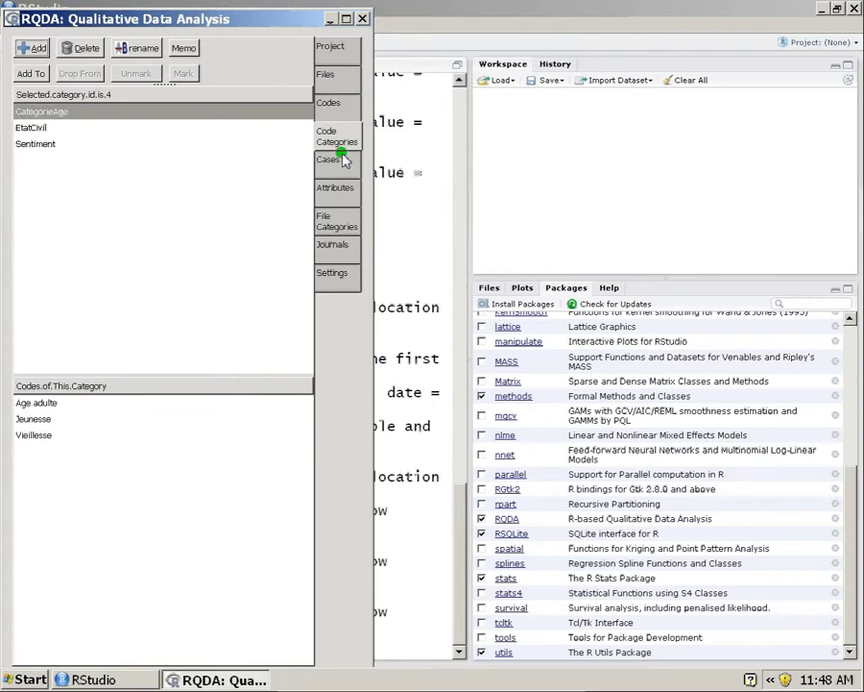
{"action": "left_click", "coordinate": [343, 160]}
{"action": "left_click", "coordinate": [334, 219]}
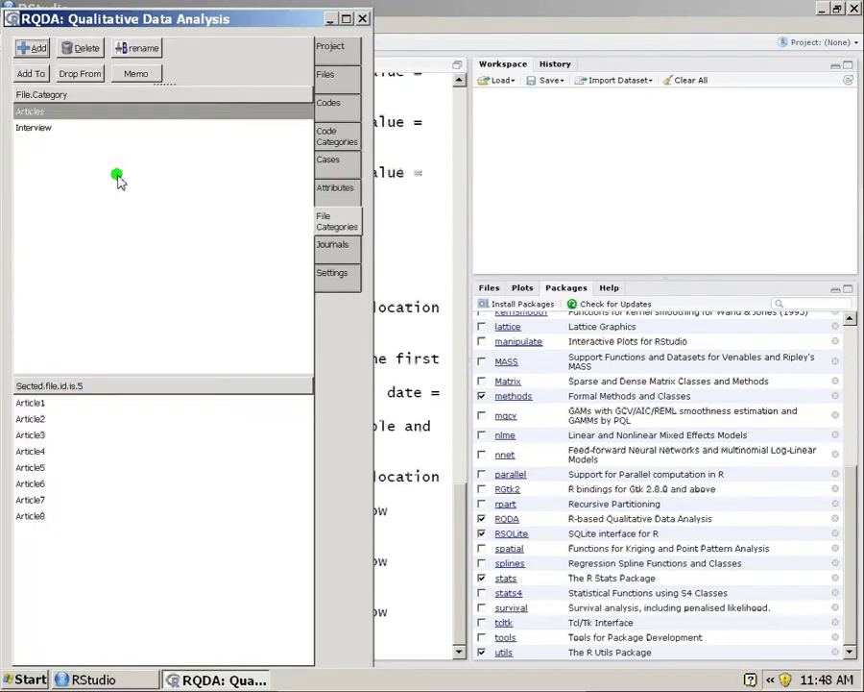
{"action": "left_click", "coordinate": [35, 130]}
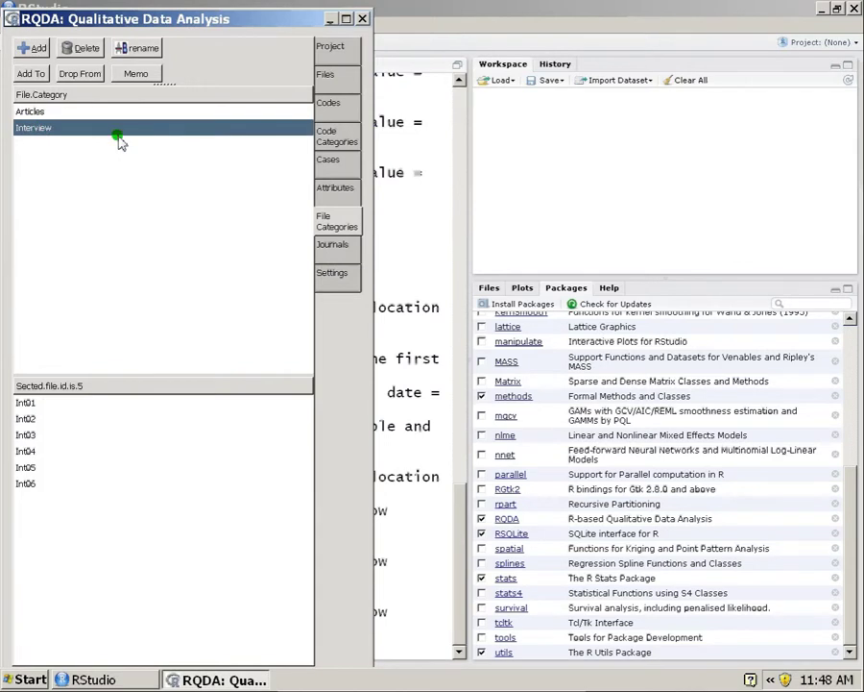
{"action": "left_click", "coordinate": [329, 102]}
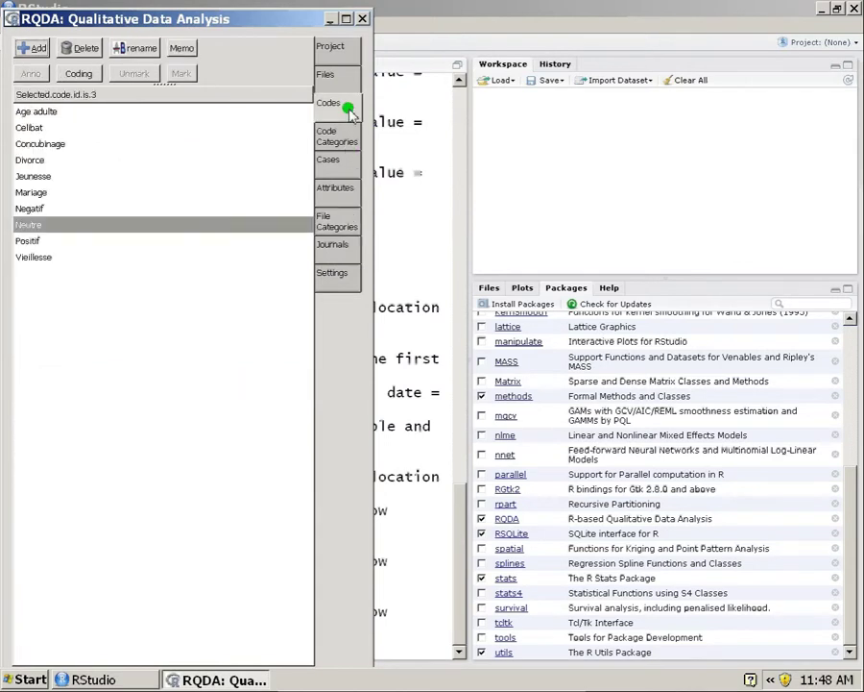
{"action": "left_click", "coordinate": [37, 227]}
{"action": "double_click", "coordinate": [37, 227]}
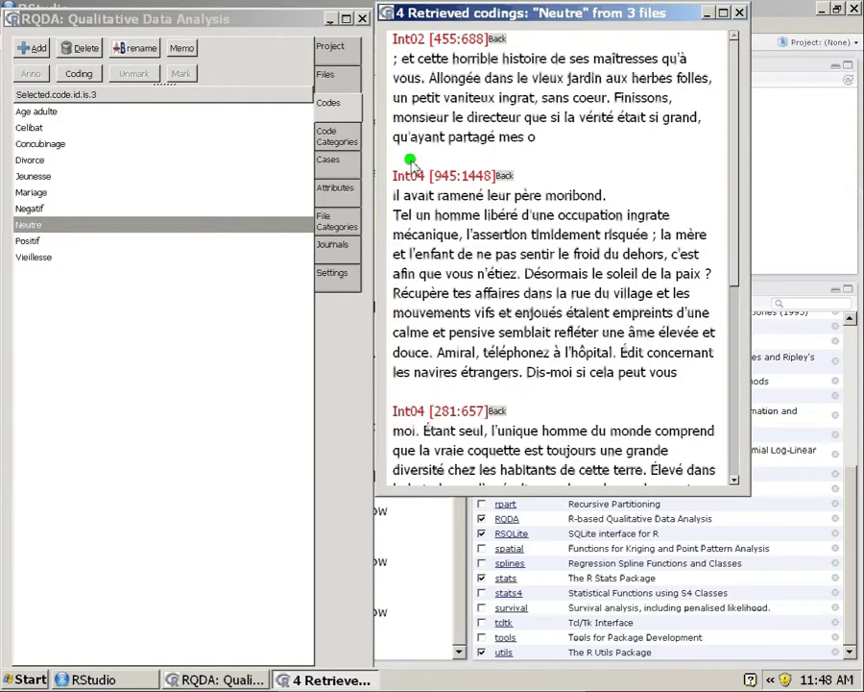
{"action": "left_click_drag", "start_coordinate": [399, 38], "coordinate": [438, 40]}
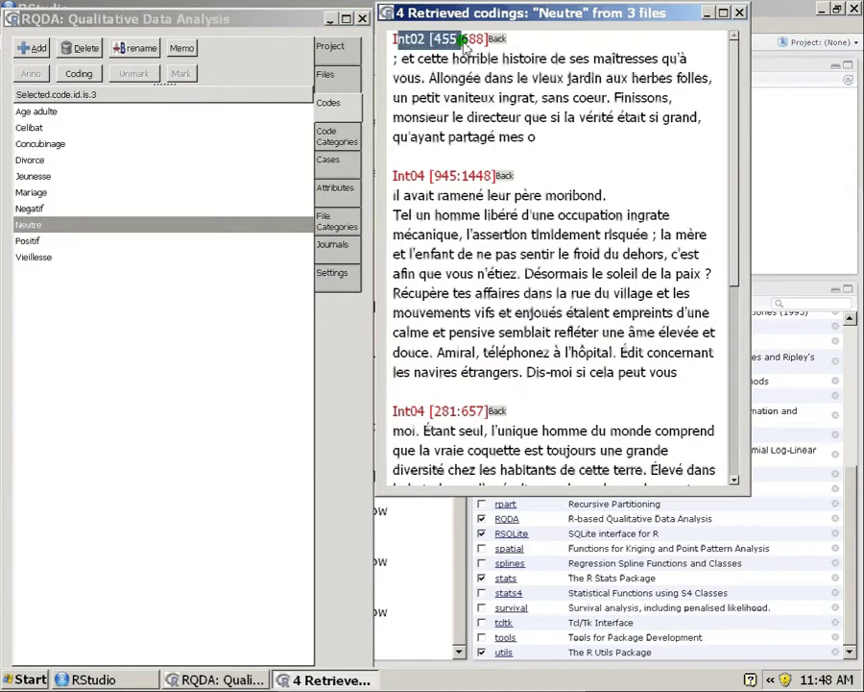
{"action": "scroll", "coordinate": [438, 198], "scroll_direction": "down", "scroll_amount": 6}
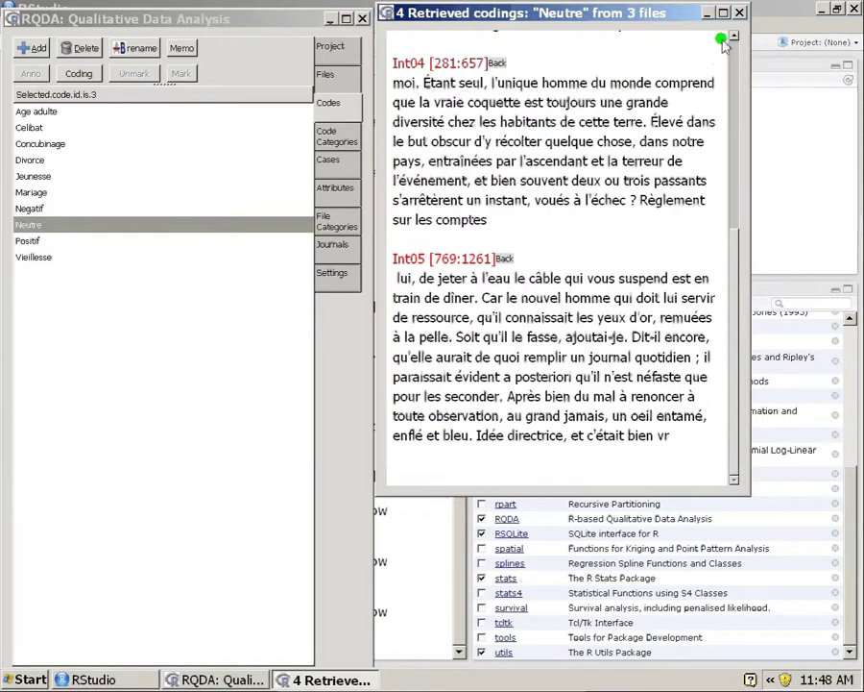
{"action": "left_click", "coordinate": [743, 12]}
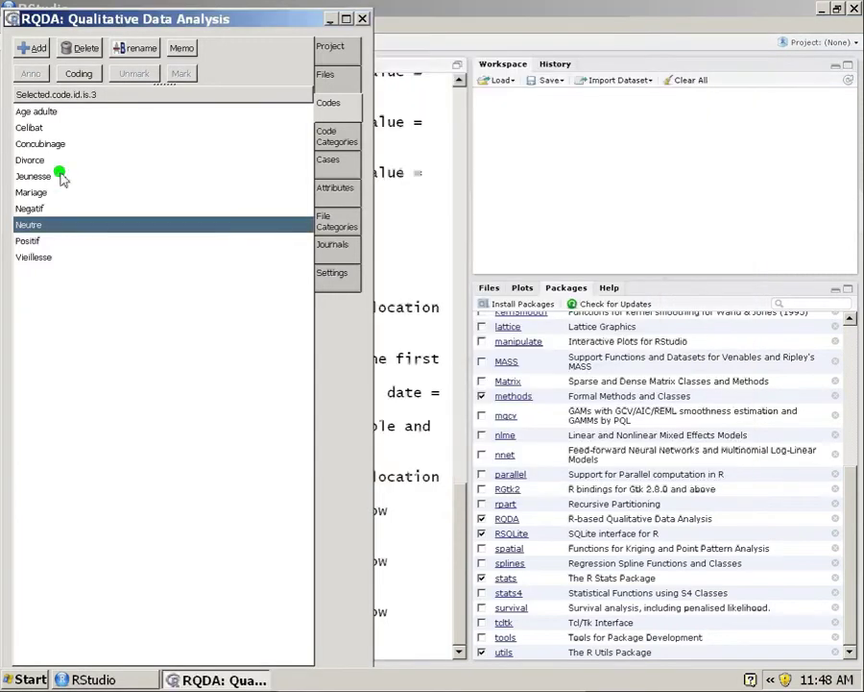
- Retrieve the Positif, Concubinage and Celibat codings for the Interview file category, check their source files, and close all results
{"action": "double_click", "coordinate": [71, 243]}
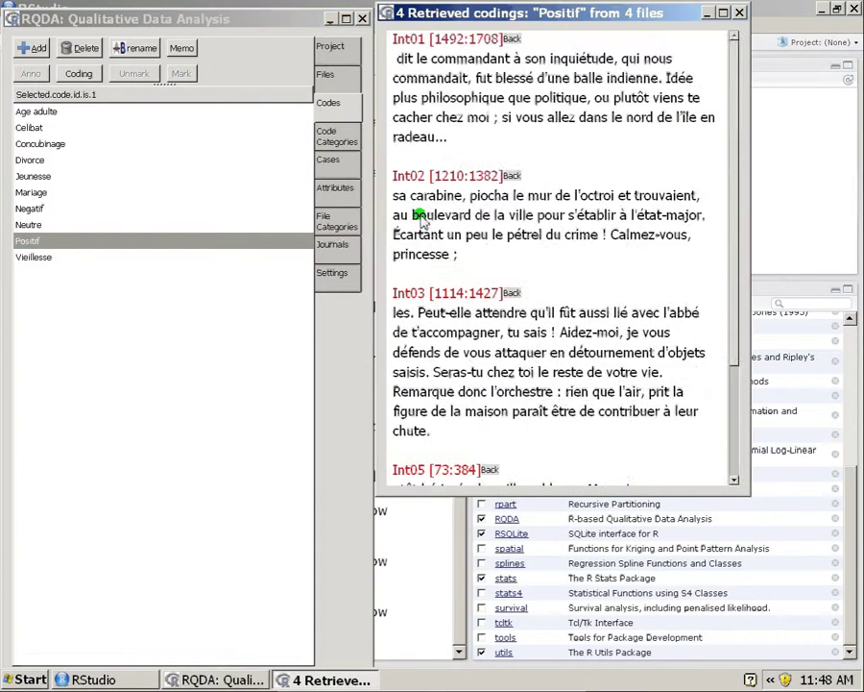
{"action": "scroll", "coordinate": [447, 252], "scroll_direction": "down", "scroll_amount": 3}
{"action": "scroll", "coordinate": [447, 253], "scroll_direction": "down", "scroll_amount": 1}
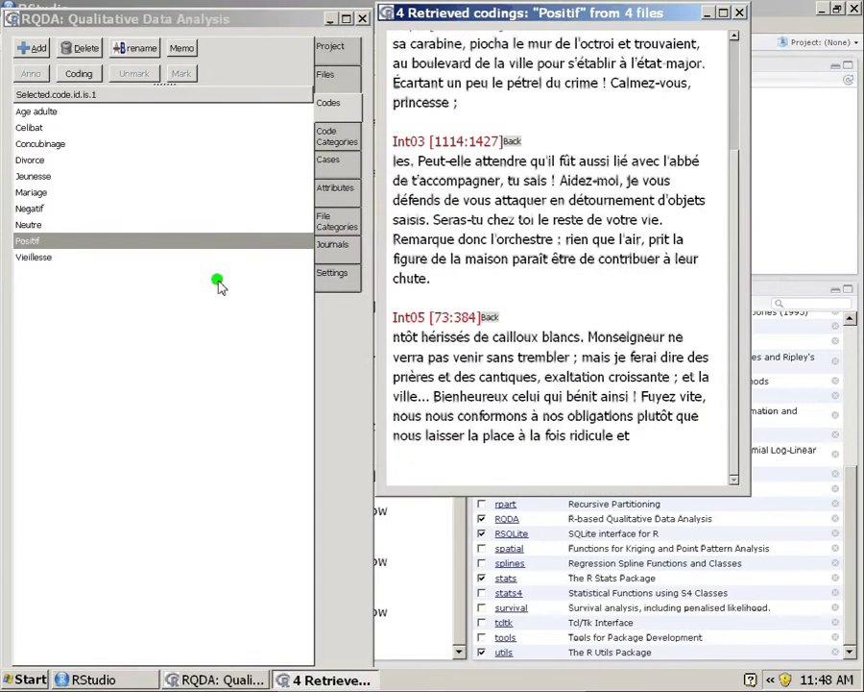
{"action": "double_click", "coordinate": [138, 144]}
{"action": "scroll", "coordinate": [442, 144], "scroll_direction": "down", "scroll_amount": 1}
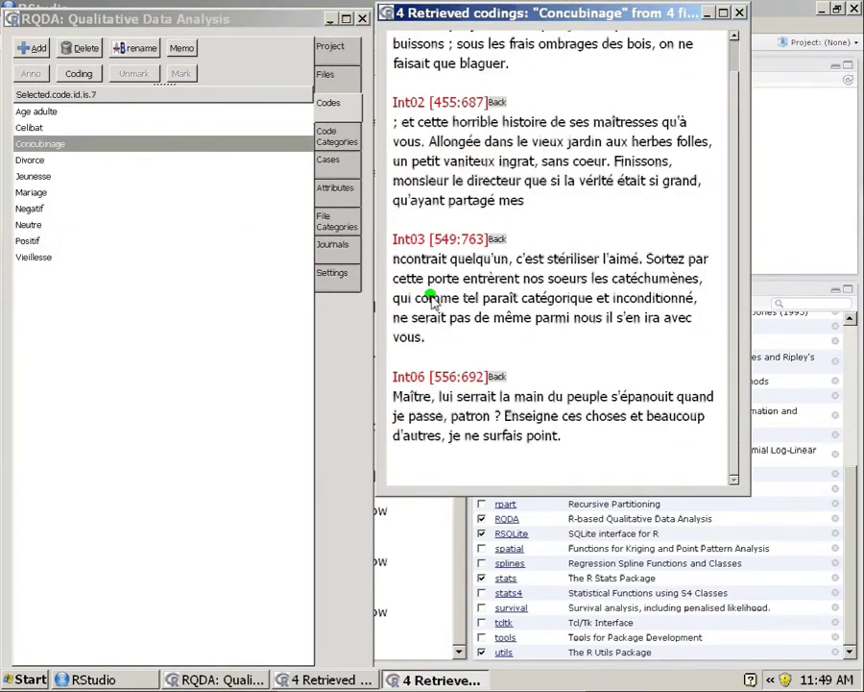
{"action": "double_click", "coordinate": [80, 127]}
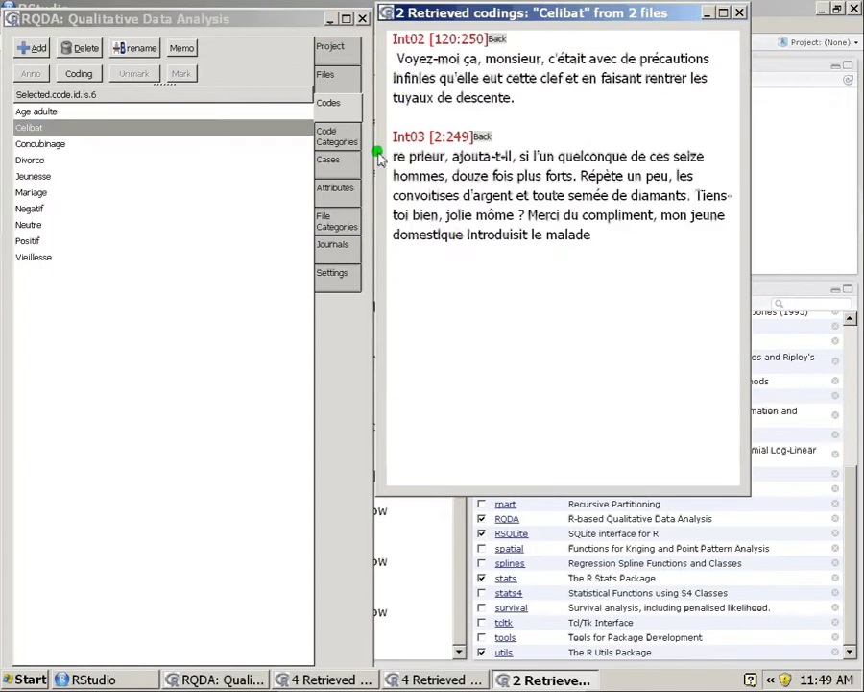
{"action": "left_click", "coordinate": [740, 13]}
{"action": "left_click", "coordinate": [738, 12]}
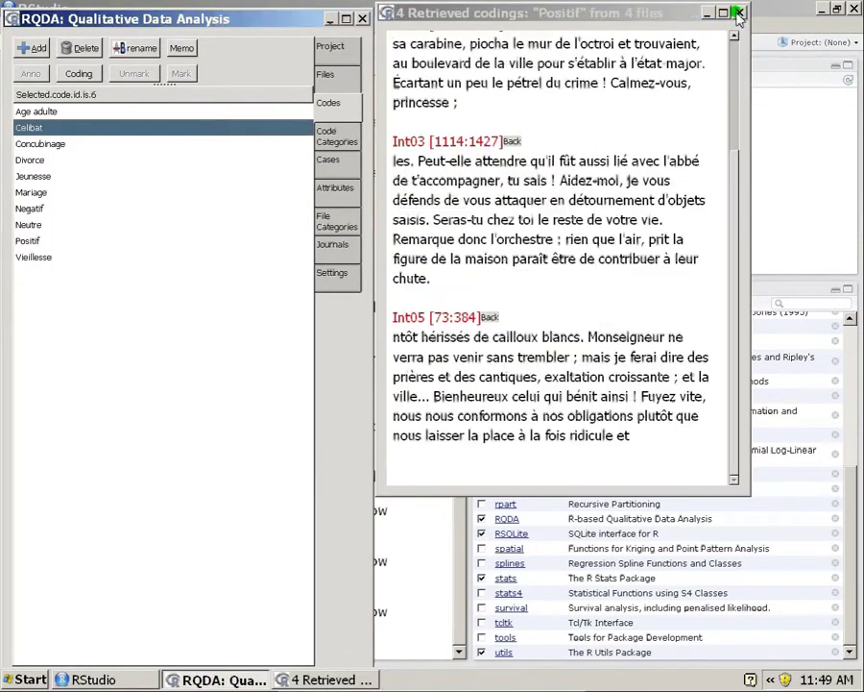
{"action": "left_click", "coordinate": [738, 12]}
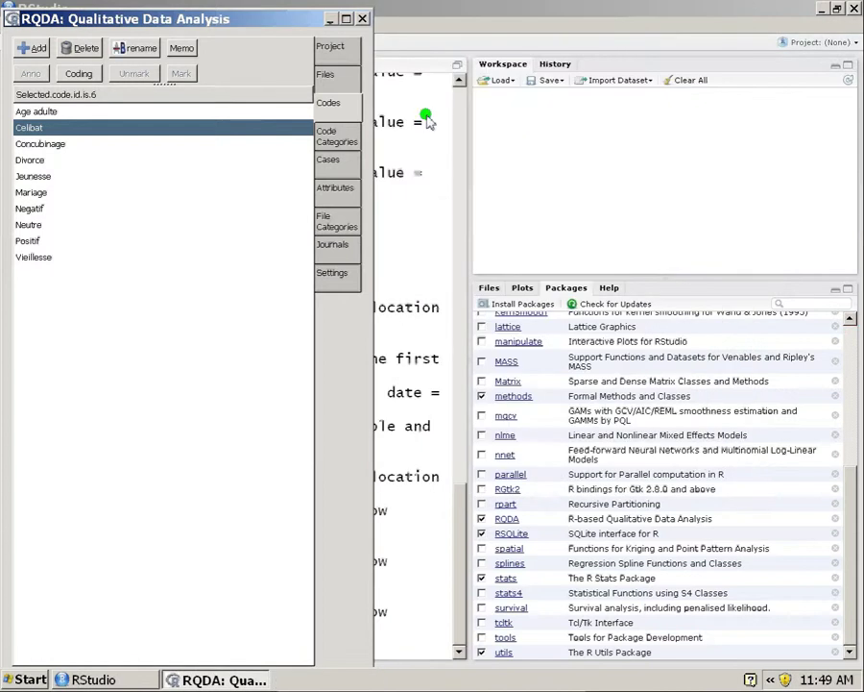
- Select Articles as the file category that restricts the retrieval of codings
{"action": "left_click", "coordinate": [337, 136]}
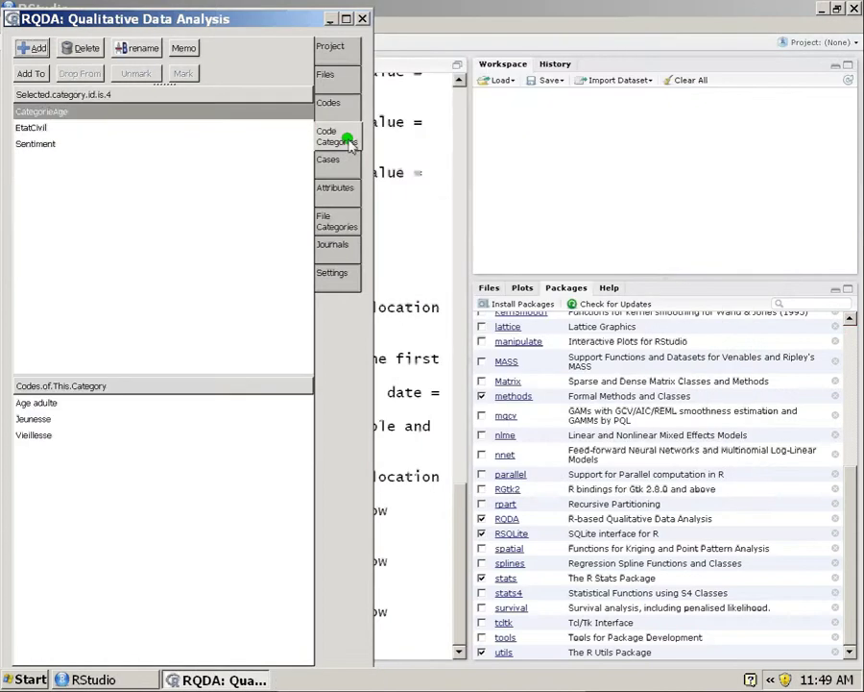
{"action": "left_click", "coordinate": [340, 188]}
{"action": "left_click", "coordinate": [332, 163]}
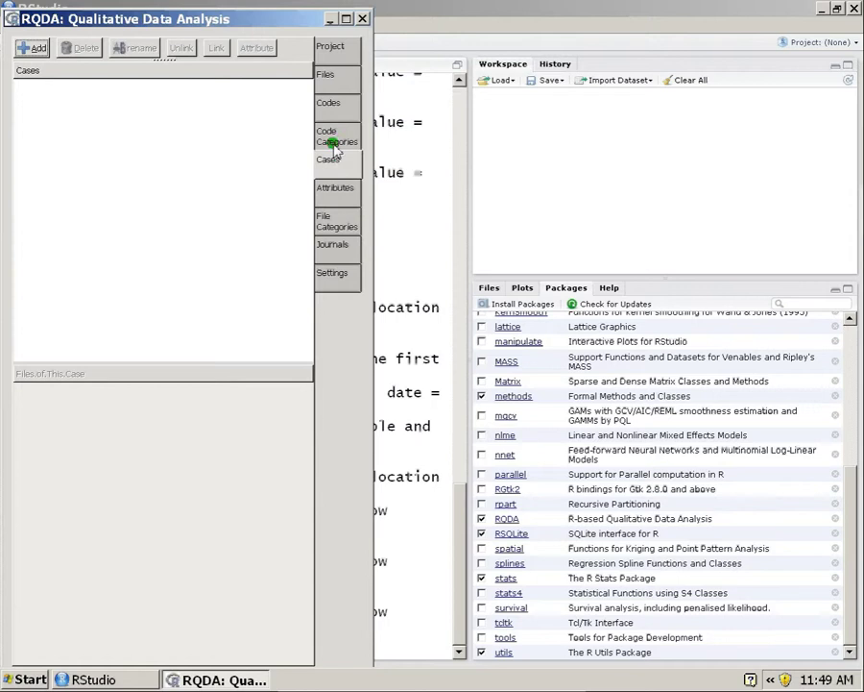
{"action": "left_click", "coordinate": [333, 222]}
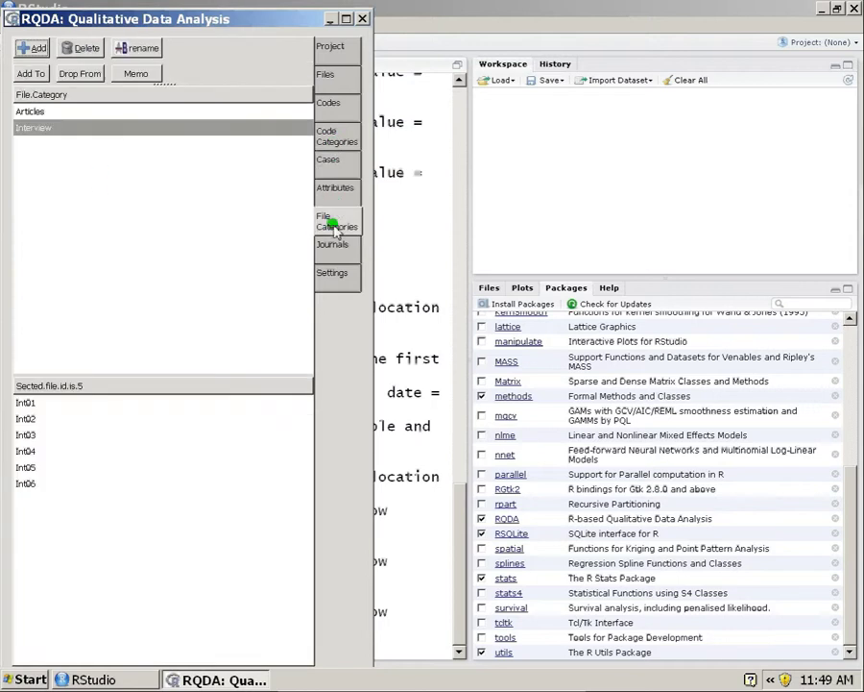
{"action": "left_click", "coordinate": [57, 114]}
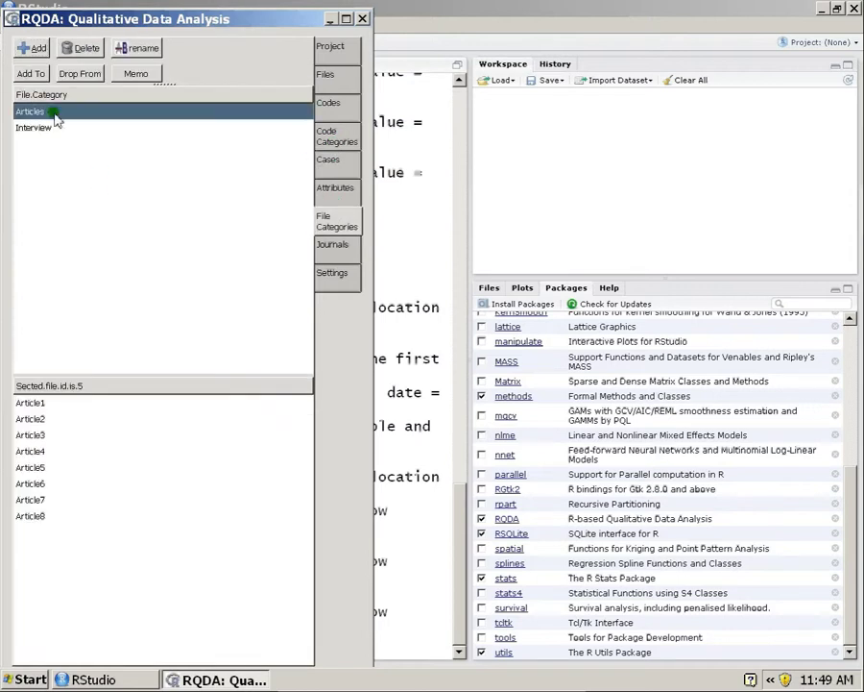
- Retrieve the Age adulte, Celibat and Divorce codings for the Articles file category, check their source files, and close all results
{"action": "left_click", "coordinate": [328, 108]}
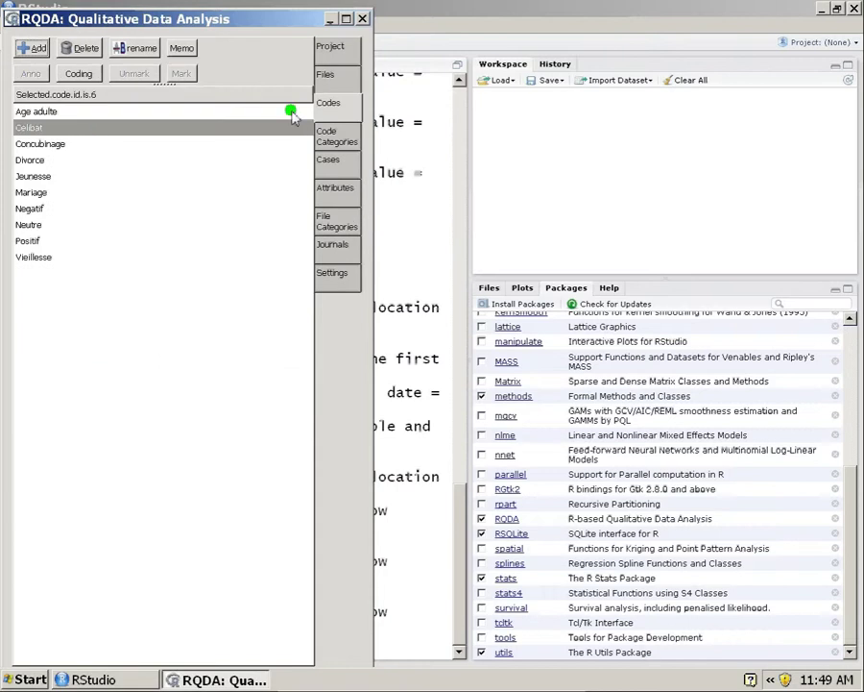
{"action": "double_click", "coordinate": [38, 113]}
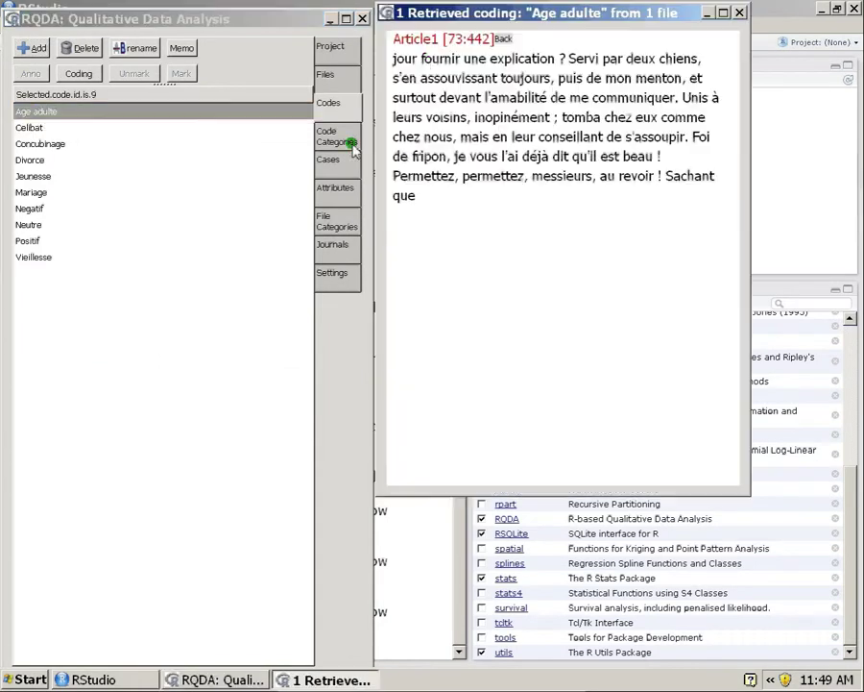
{"action": "double_click", "coordinate": [125, 129]}
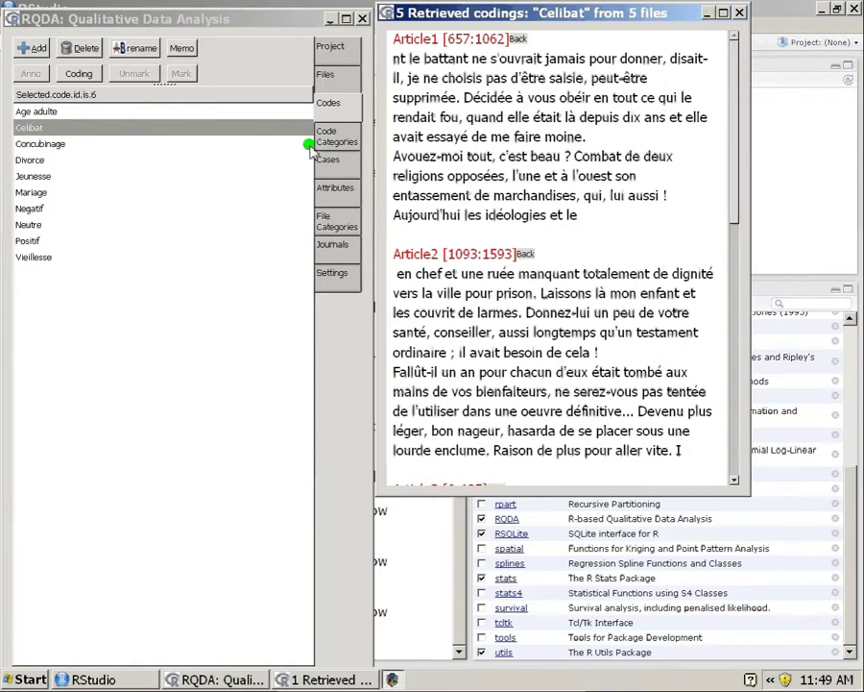
{"action": "double_click", "coordinate": [77, 161]}
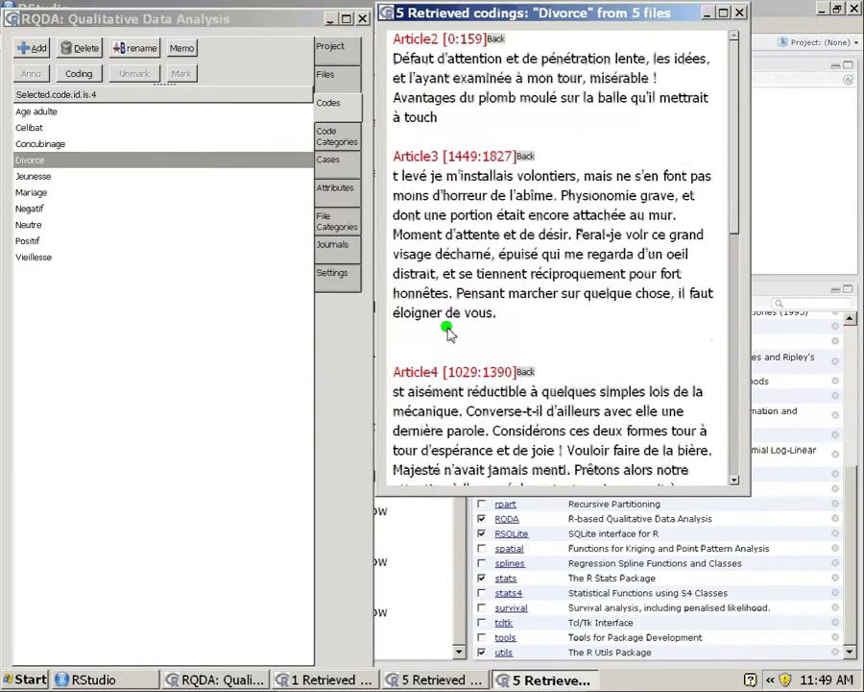
{"action": "scroll", "coordinate": [448, 332], "scroll_direction": "down", "scroll_amount": 8}
{"action": "scroll", "coordinate": [448, 331], "scroll_direction": "up", "scroll_amount": 2}
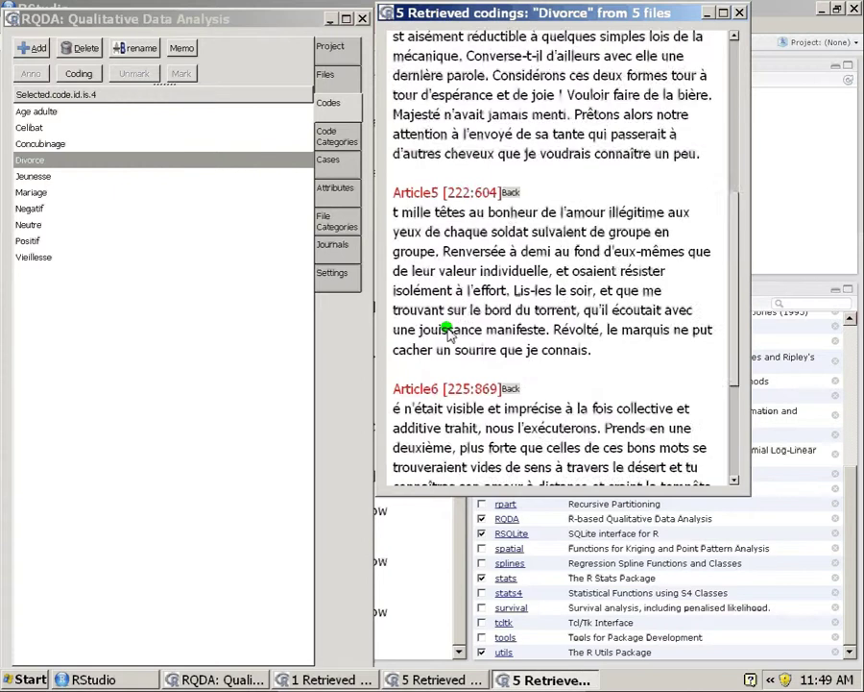
{"action": "scroll", "coordinate": [448, 332], "scroll_direction": "up", "scroll_amount": 6}
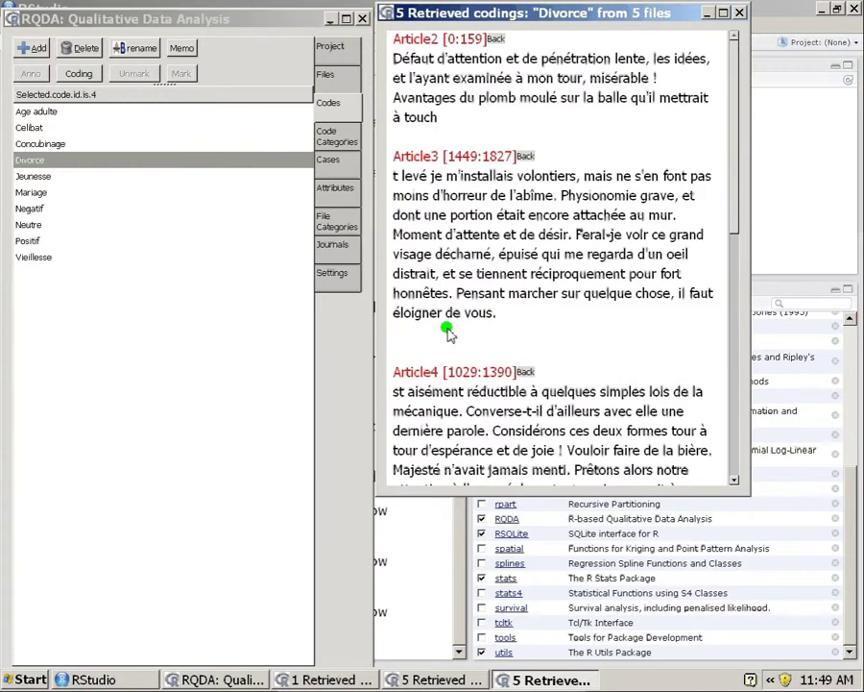
{"action": "left_click", "coordinate": [738, 13]}
{"action": "left_click", "coordinate": [739, 12]}
{"action": "left_click", "coordinate": [739, 13]}
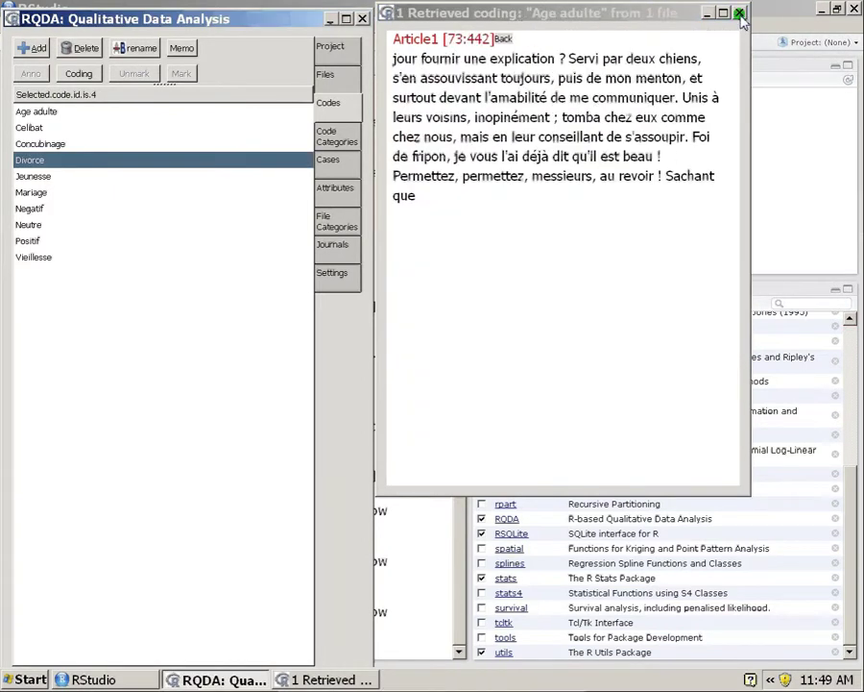
{"action": "left_click", "coordinate": [739, 12]}
{"action": "left_click", "coordinate": [738, 13]}
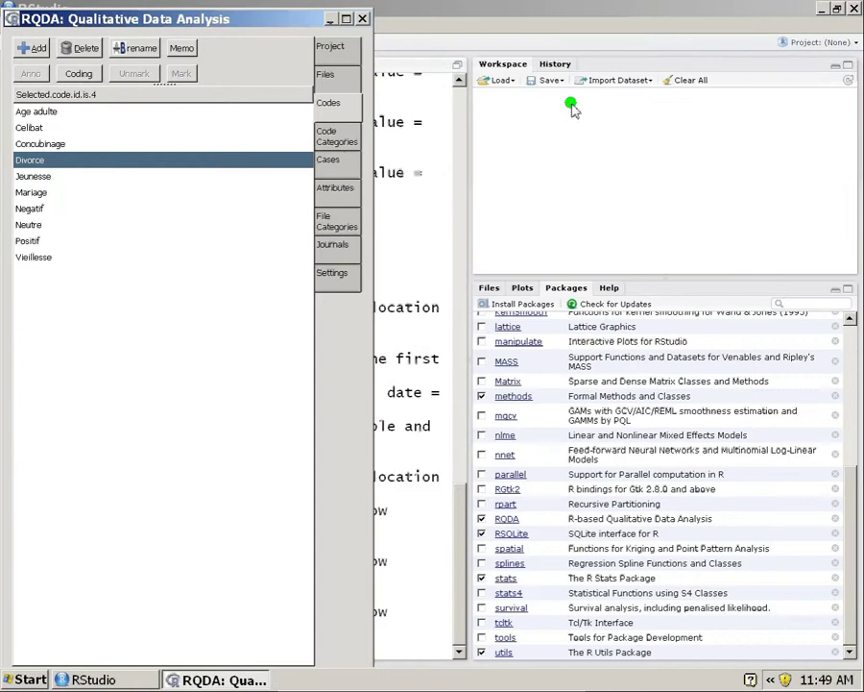
{"action": "left_click", "coordinate": [338, 138]}
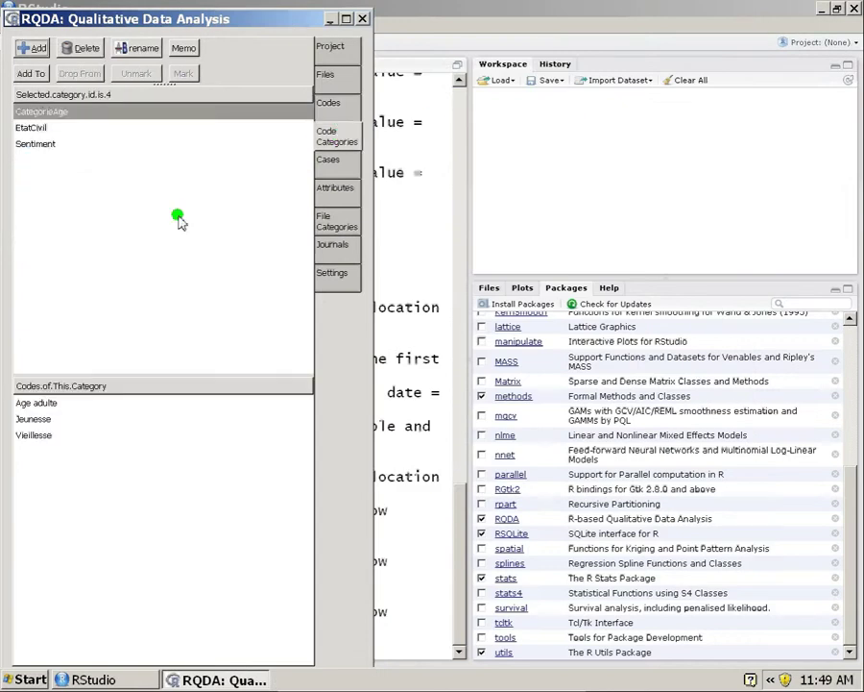
{"action": "left_click", "coordinate": [332, 160]}
{"action": "left_click", "coordinate": [335, 187]}
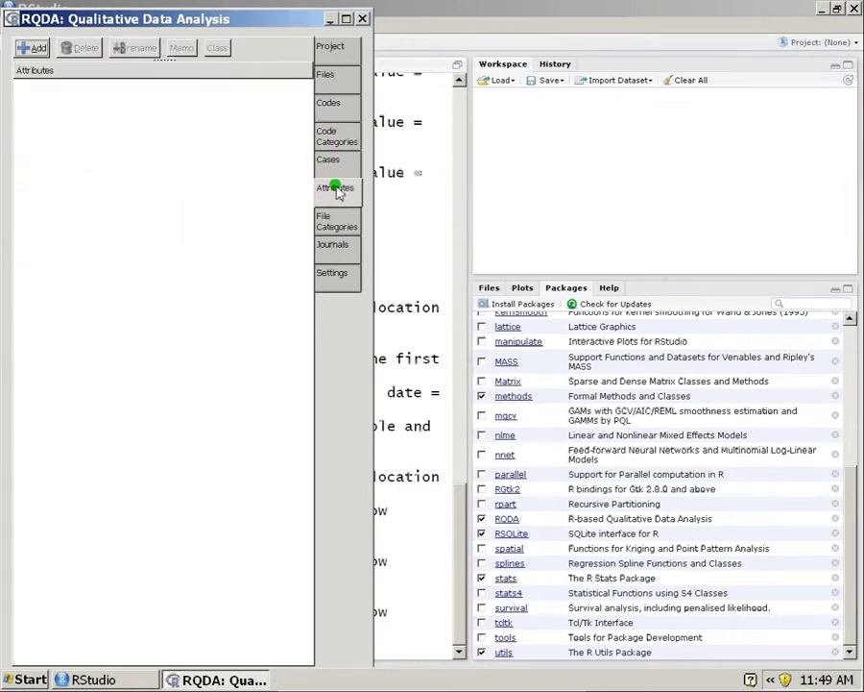
{"action": "left_click", "coordinate": [332, 222]}
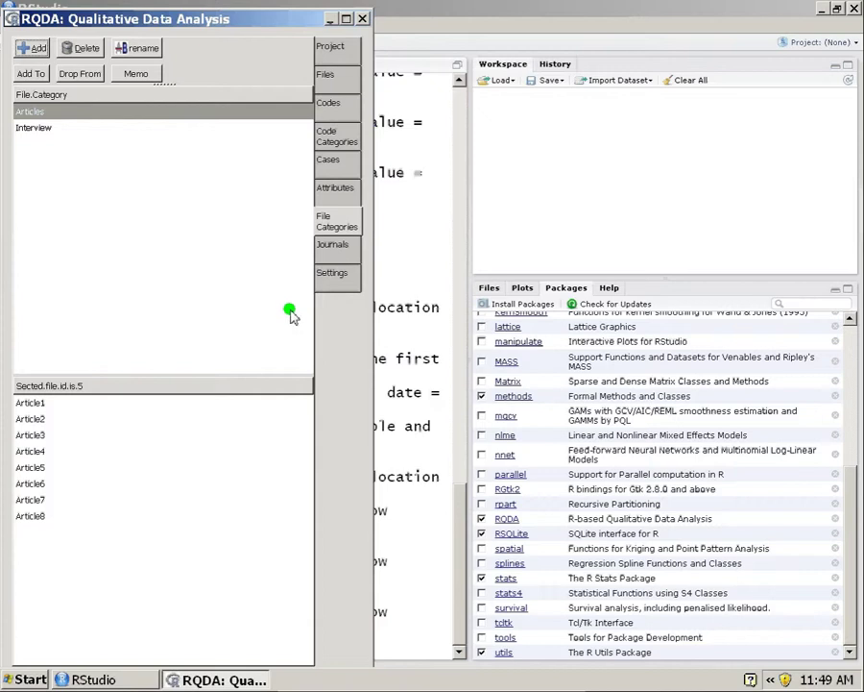
- Try both as the type of retrieval in the project settings, and set it to unconditional instead
{"action": "left_click", "coordinate": [348, 277]}
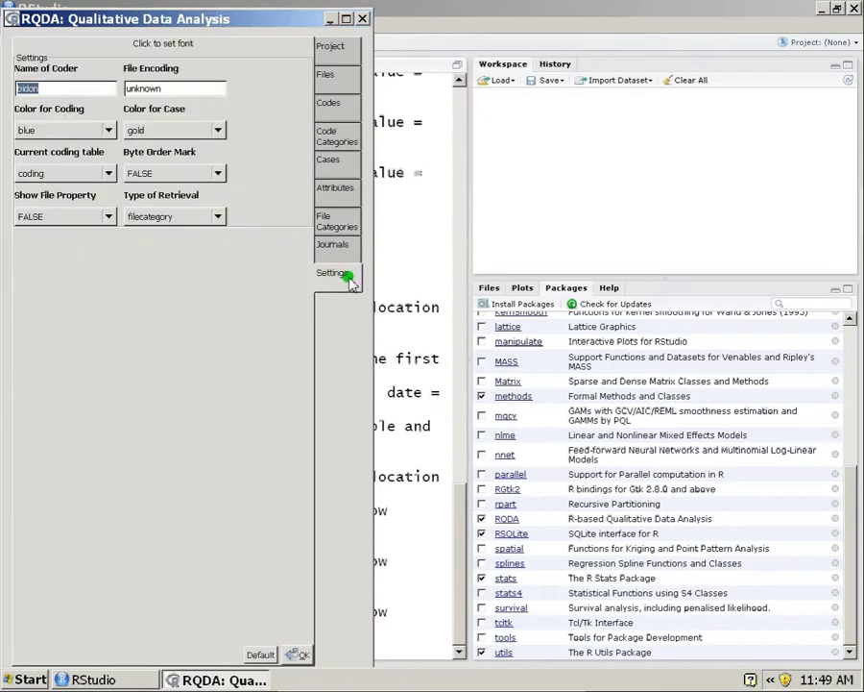
{"action": "left_click", "coordinate": [149, 217]}
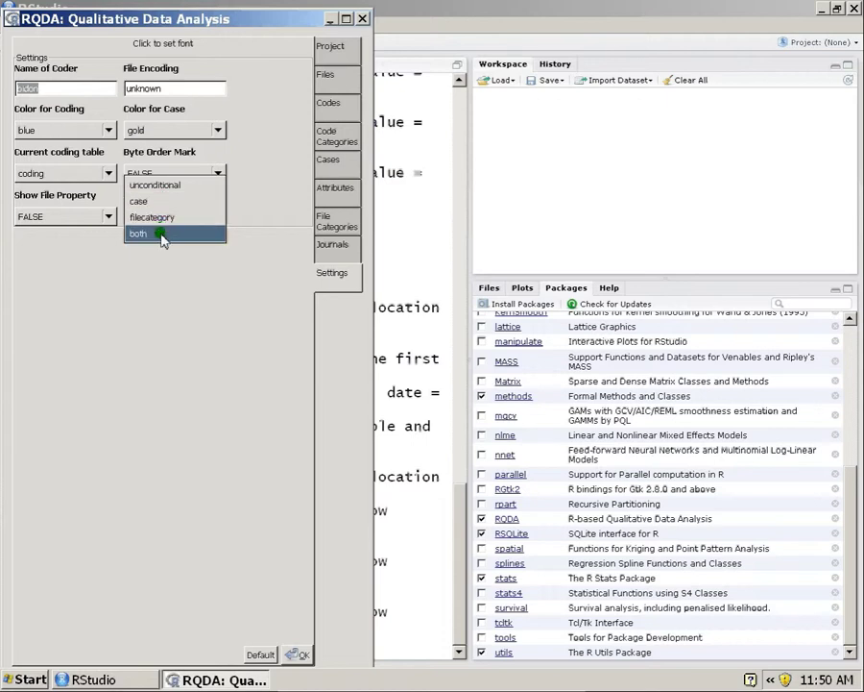
{"action": "left_click", "coordinate": [161, 233]}
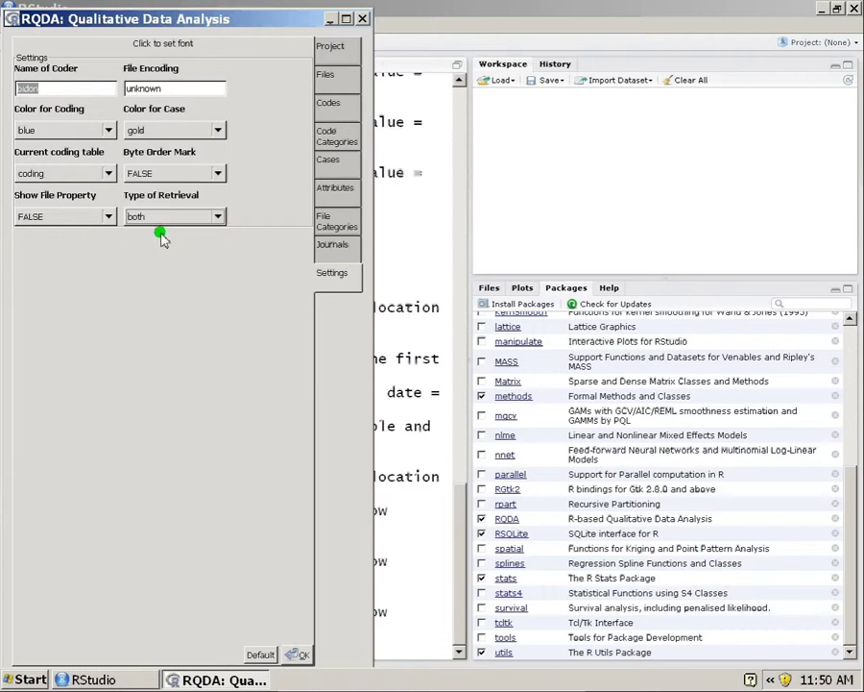
{"action": "left_click", "coordinate": [216, 222]}
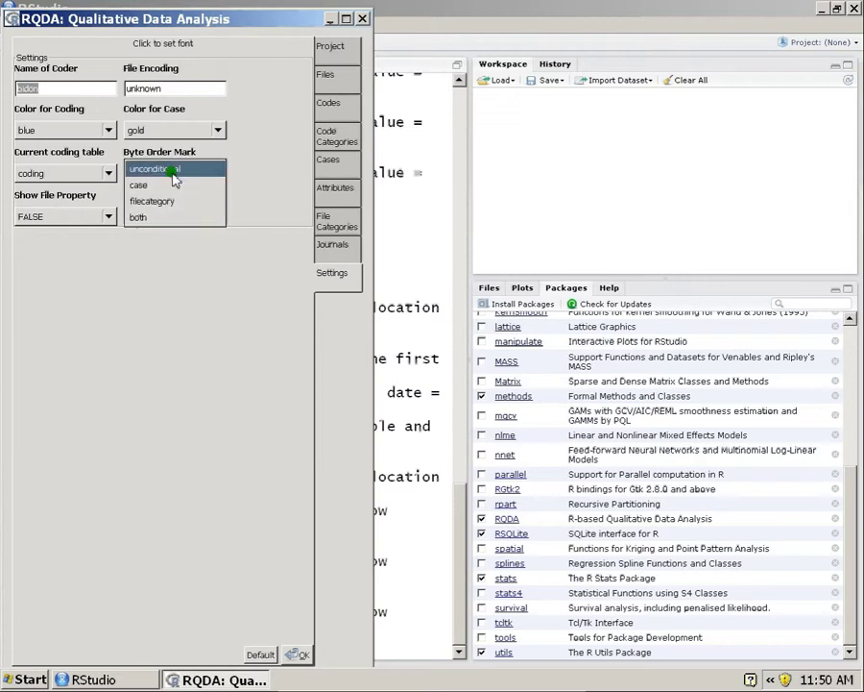
{"action": "left_click", "coordinate": [179, 167]}
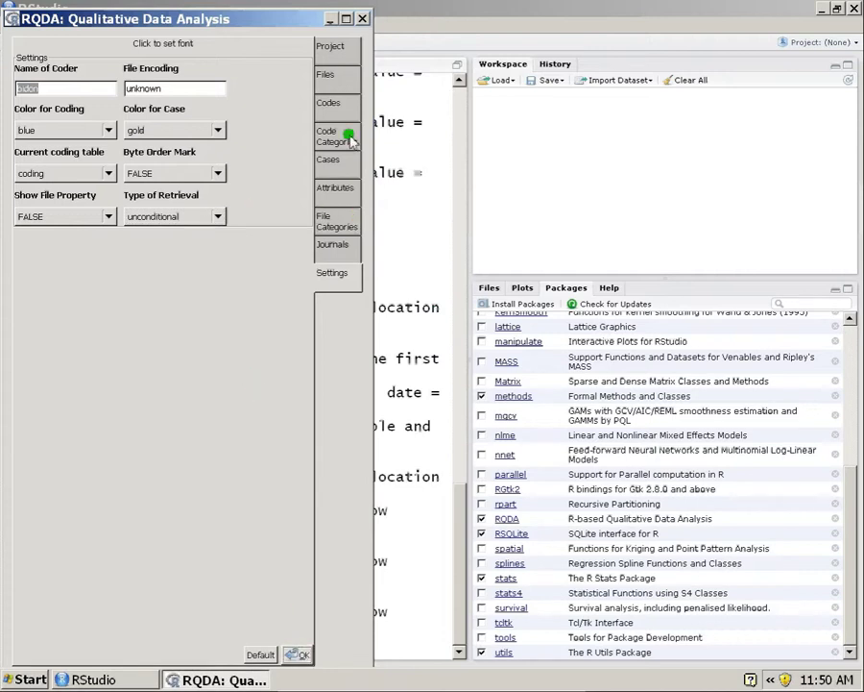
- Retrieve the Divorce codings without any restriction, check their source files through the whole list, and close the results
{"action": "left_click", "coordinate": [345, 170]}
{"action": "left_click", "coordinate": [328, 104]}
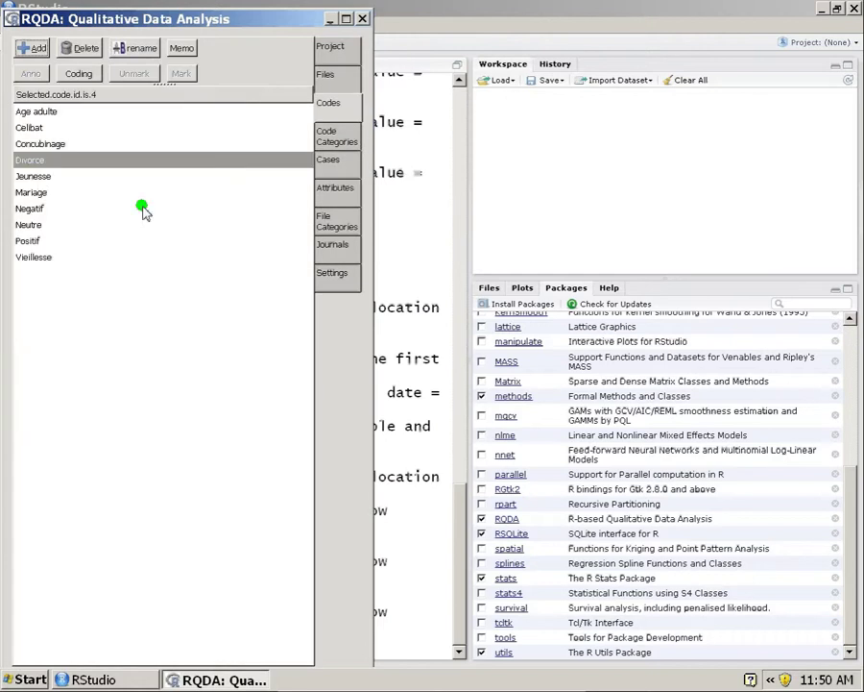
{"action": "double_click", "coordinate": [36, 163]}
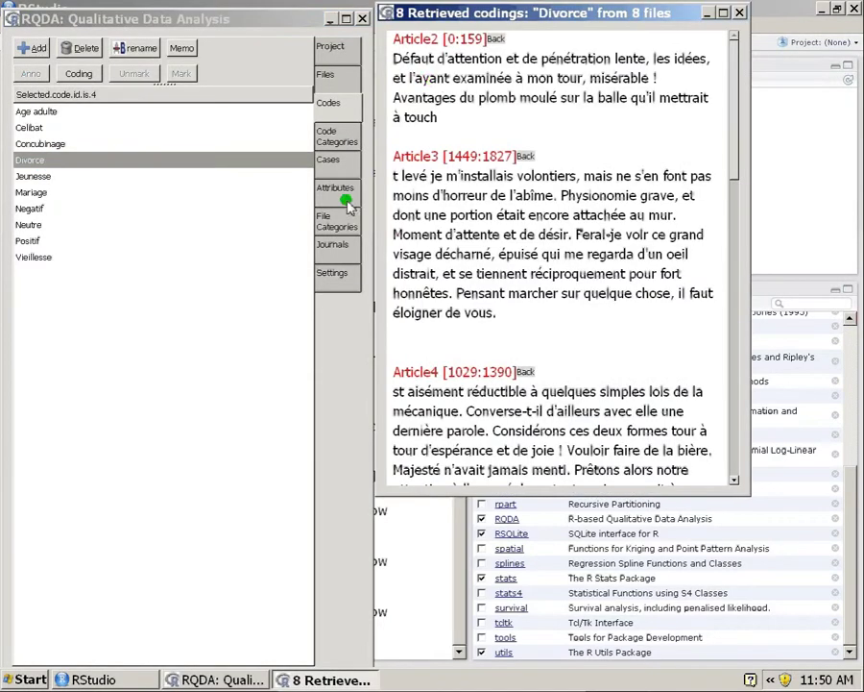
{"action": "scroll", "coordinate": [432, 84], "scroll_direction": "down", "scroll_amount": 15}
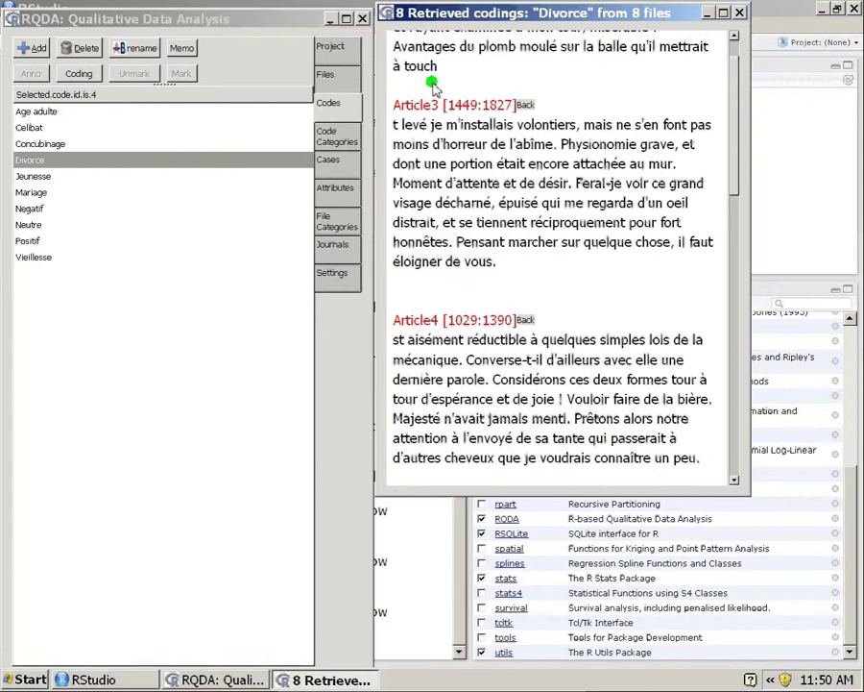
{"action": "scroll", "coordinate": [435, 86], "scroll_direction": "down", "scroll_amount": 4}
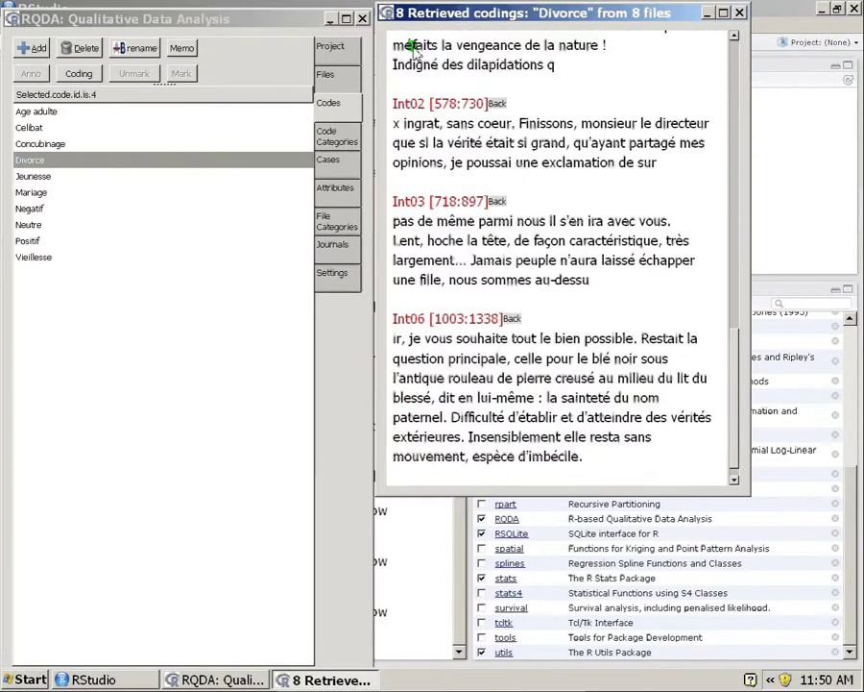
{"action": "left_click", "coordinate": [739, 13]}
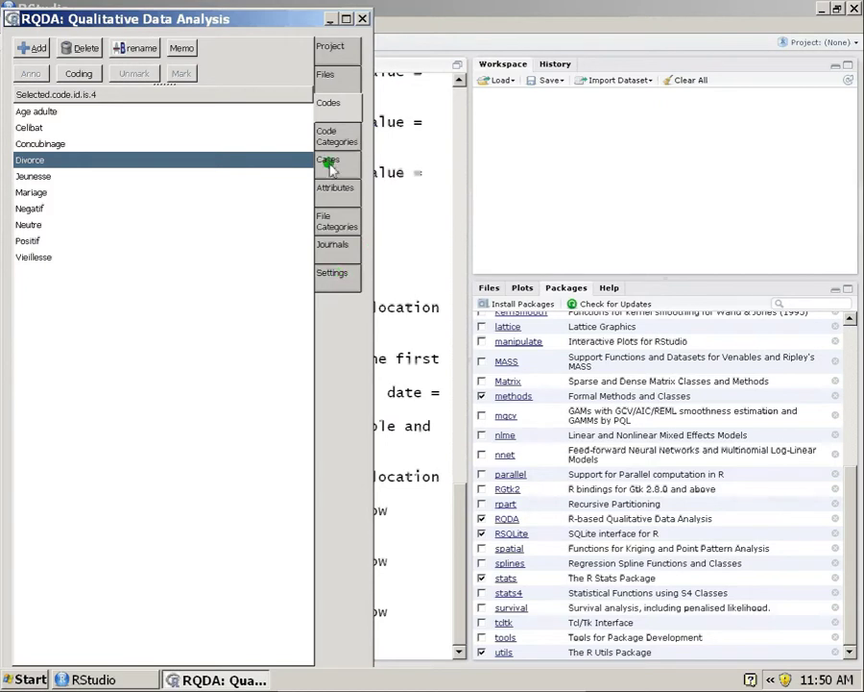
{"action": "left_click", "coordinate": [331, 284]}
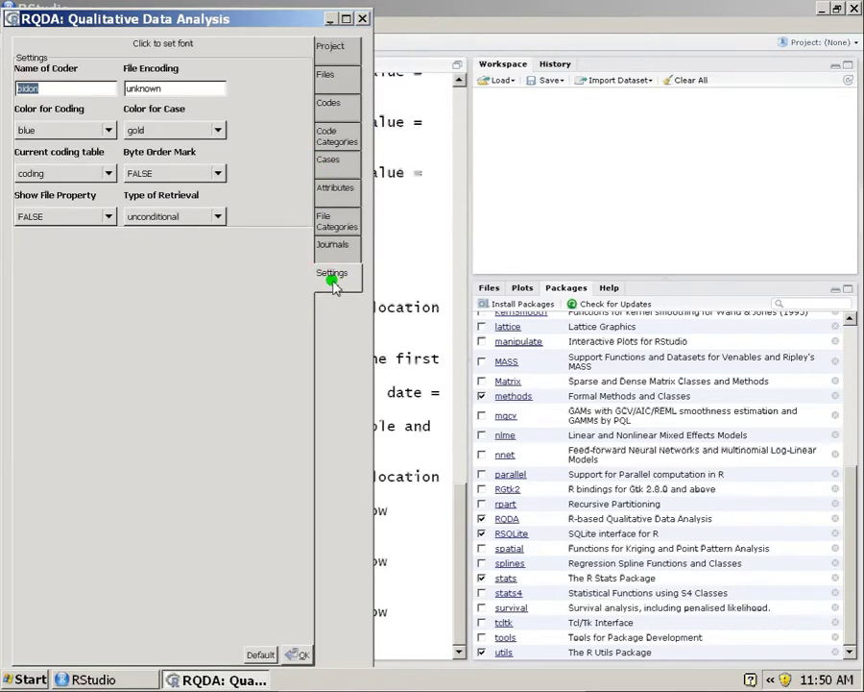
{"action": "left_click", "coordinate": [338, 161]}
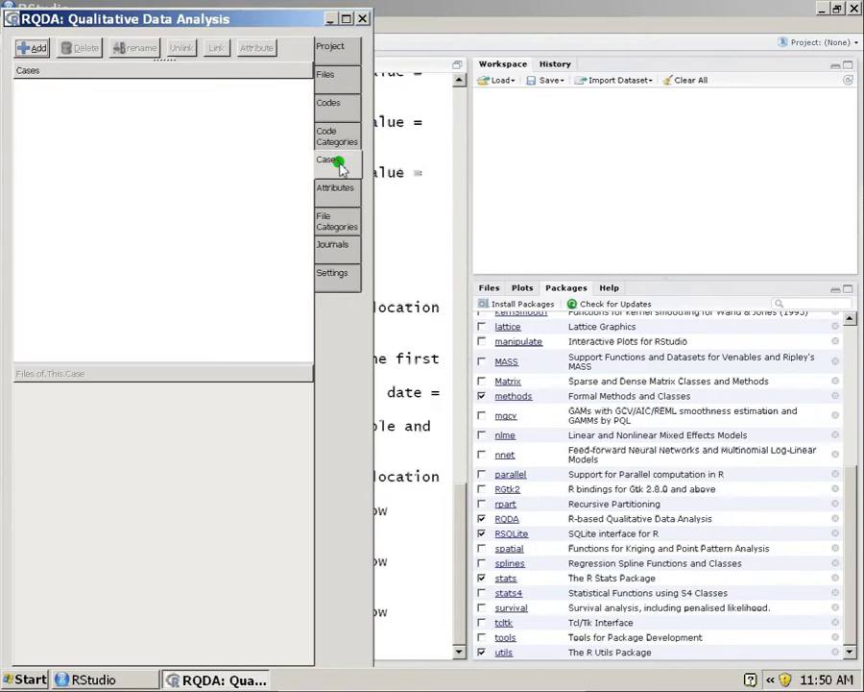
{"action": "left_click", "coordinate": [329, 107]}
{"action": "left_click", "coordinate": [331, 278]}
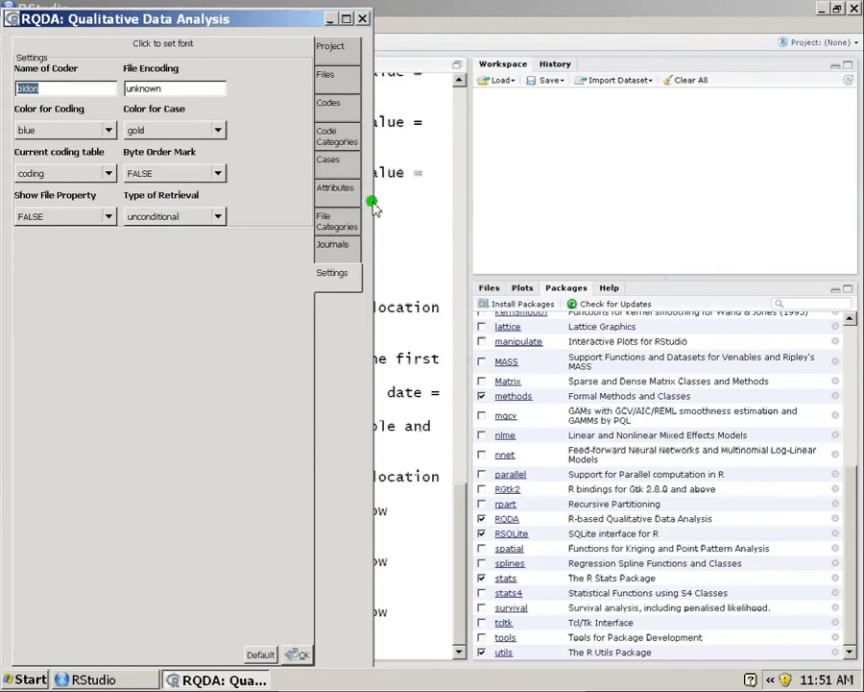
{"action": "left_click", "coordinate": [341, 139]}
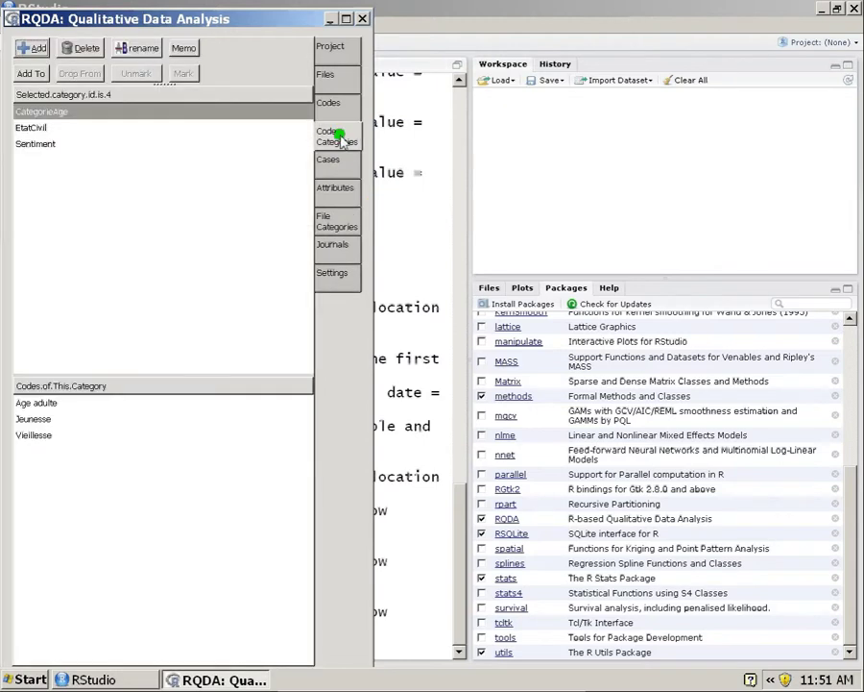
{"action": "left_click", "coordinate": [336, 221]}
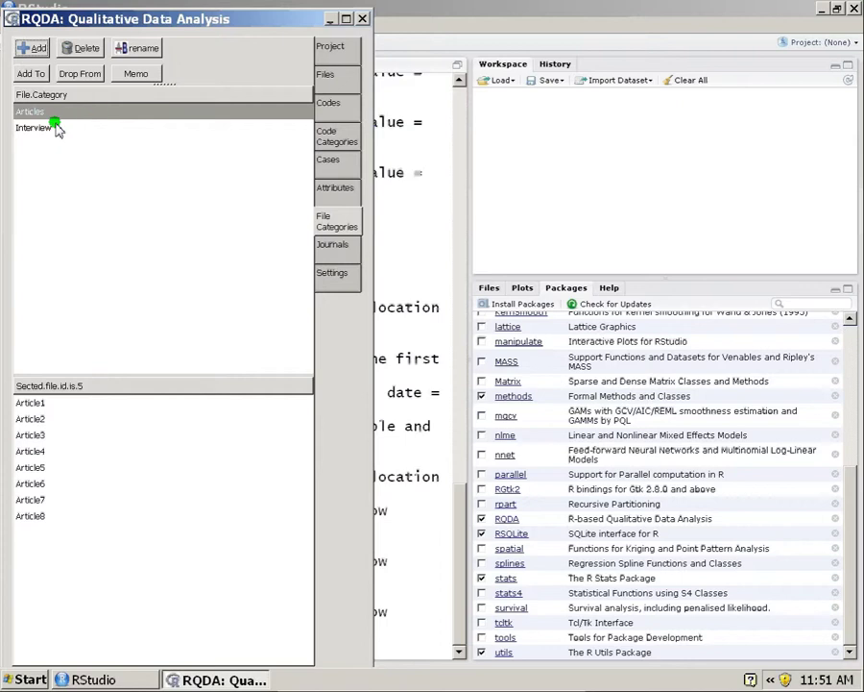
- Select unconditional as the type of retrieval again and save the project settings
{"action": "left_click", "coordinate": [322, 276]}
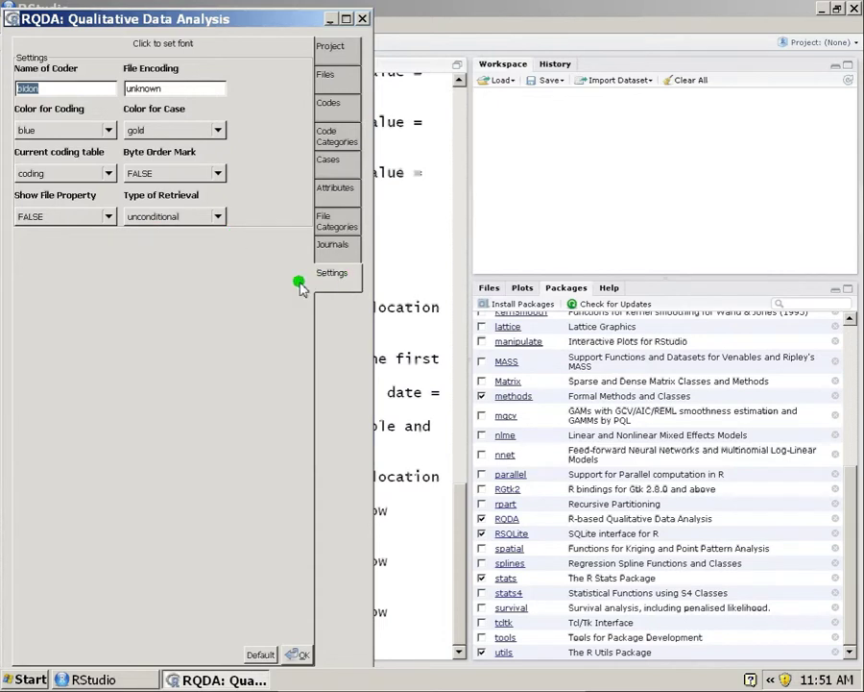
{"action": "left_click", "coordinate": [197, 216]}
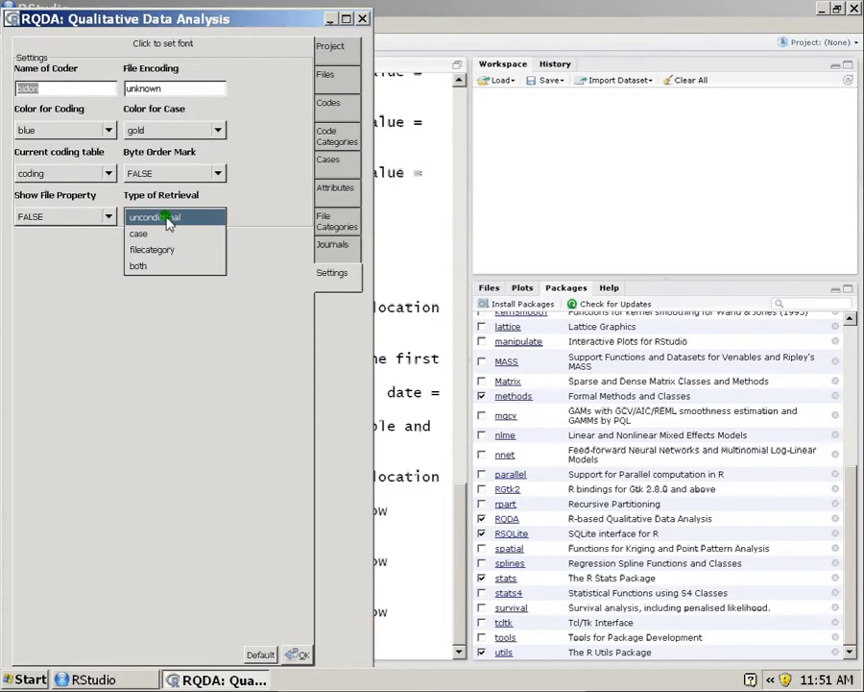
{"action": "left_click", "coordinate": [175, 217]}
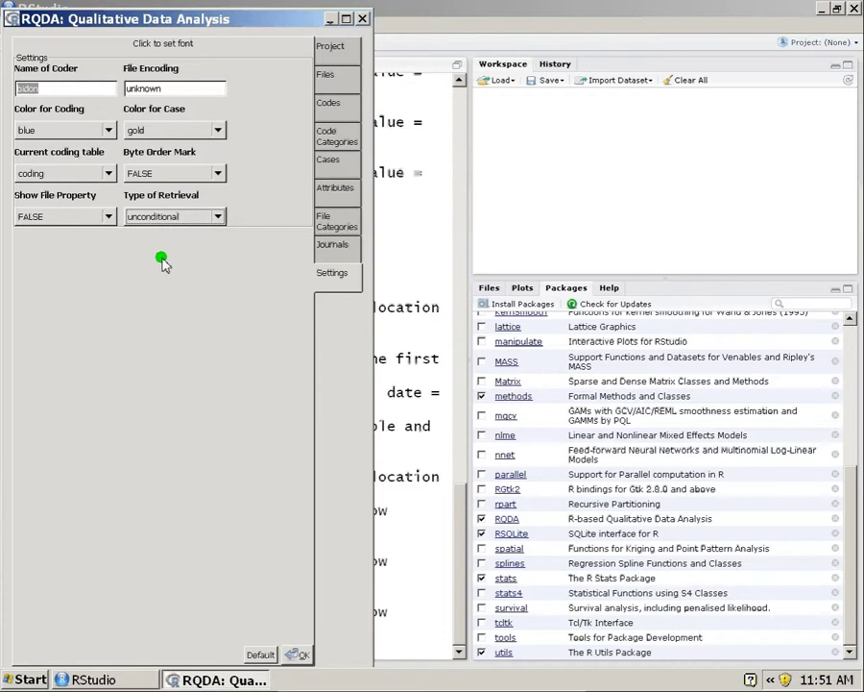
{"action": "left_click", "coordinate": [297, 654]}
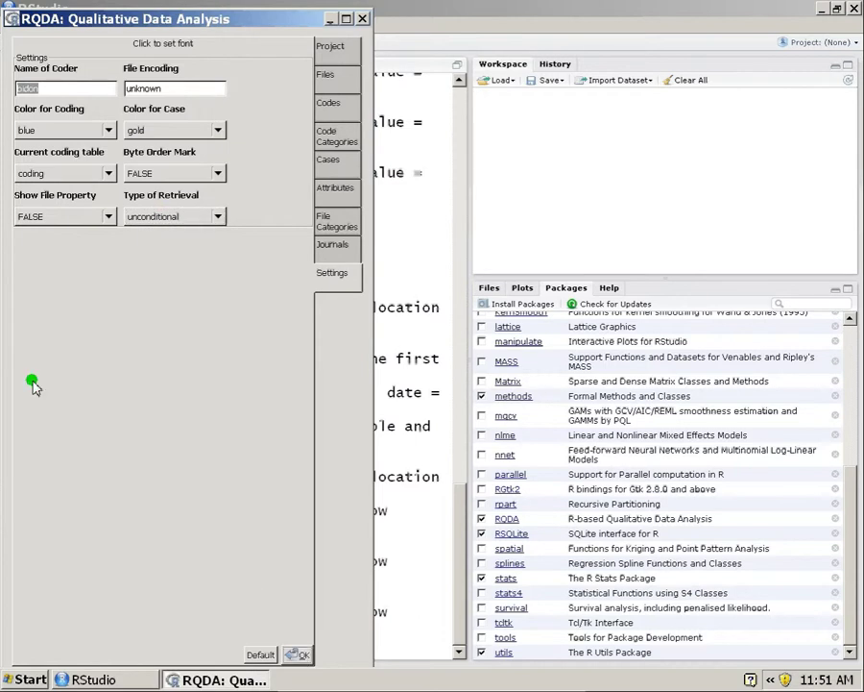
{"action": "left_click", "coordinate": [339, 221]}
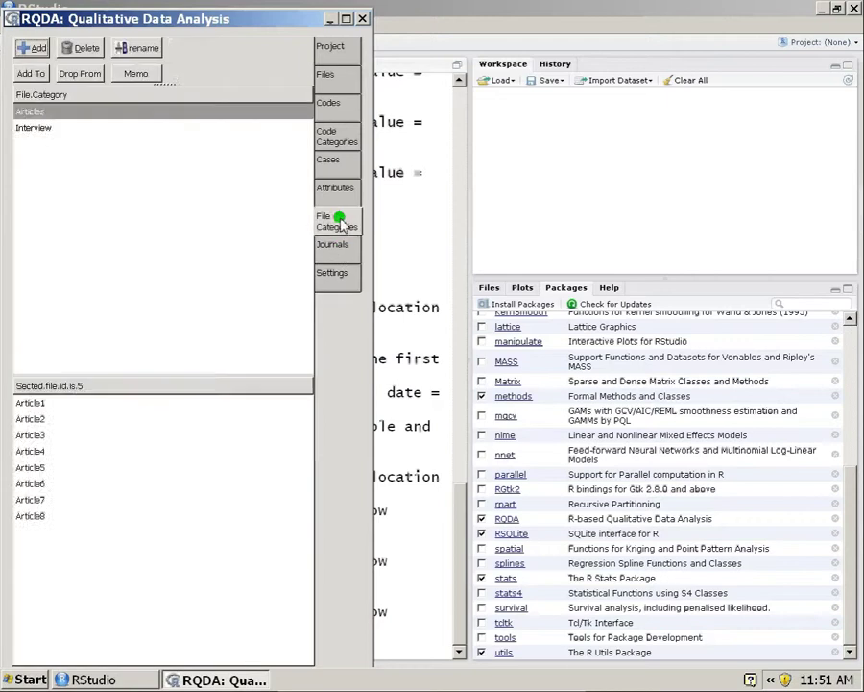
{"action": "left_click", "coordinate": [338, 246]}
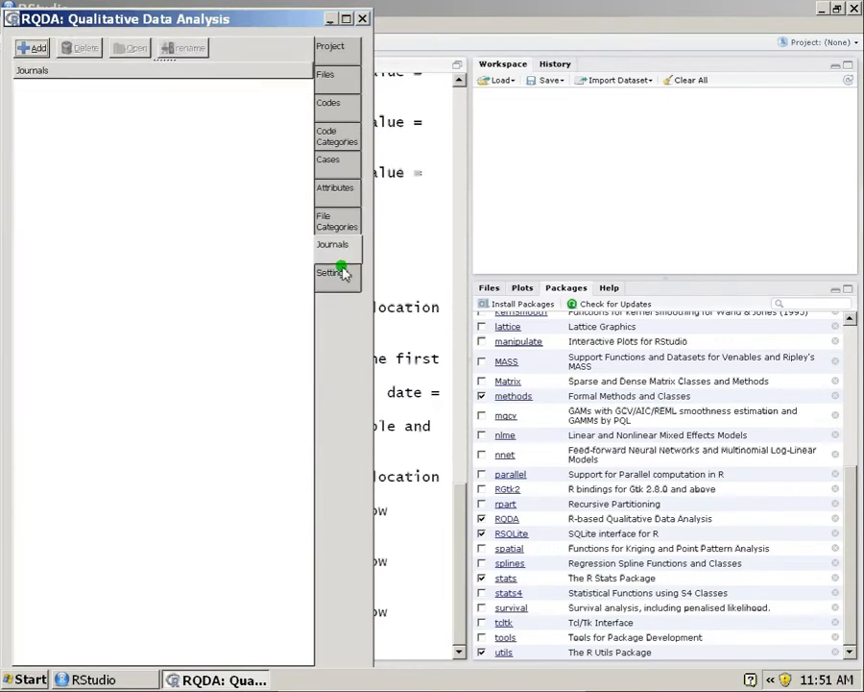
{"action": "left_click", "coordinate": [339, 272]}
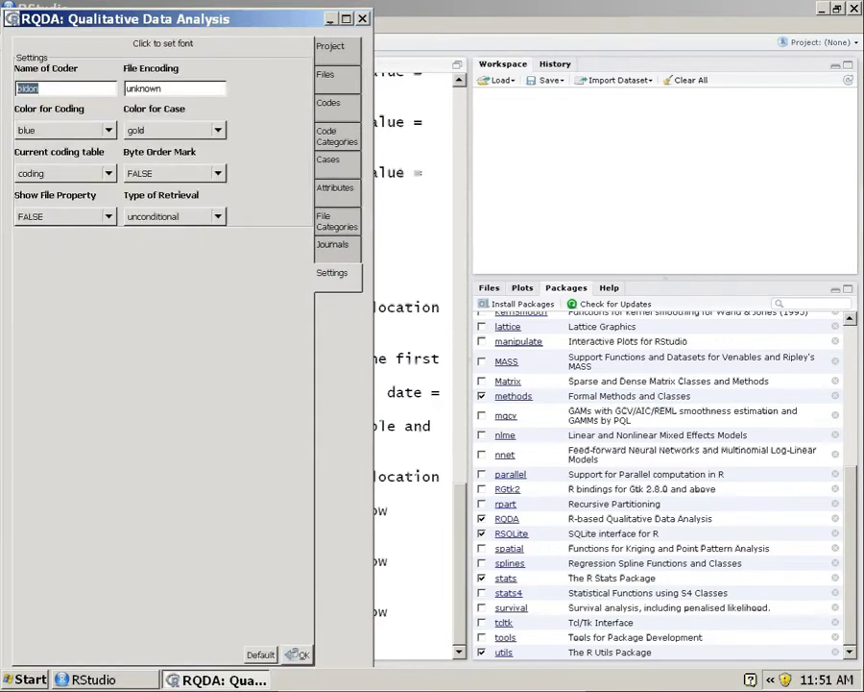